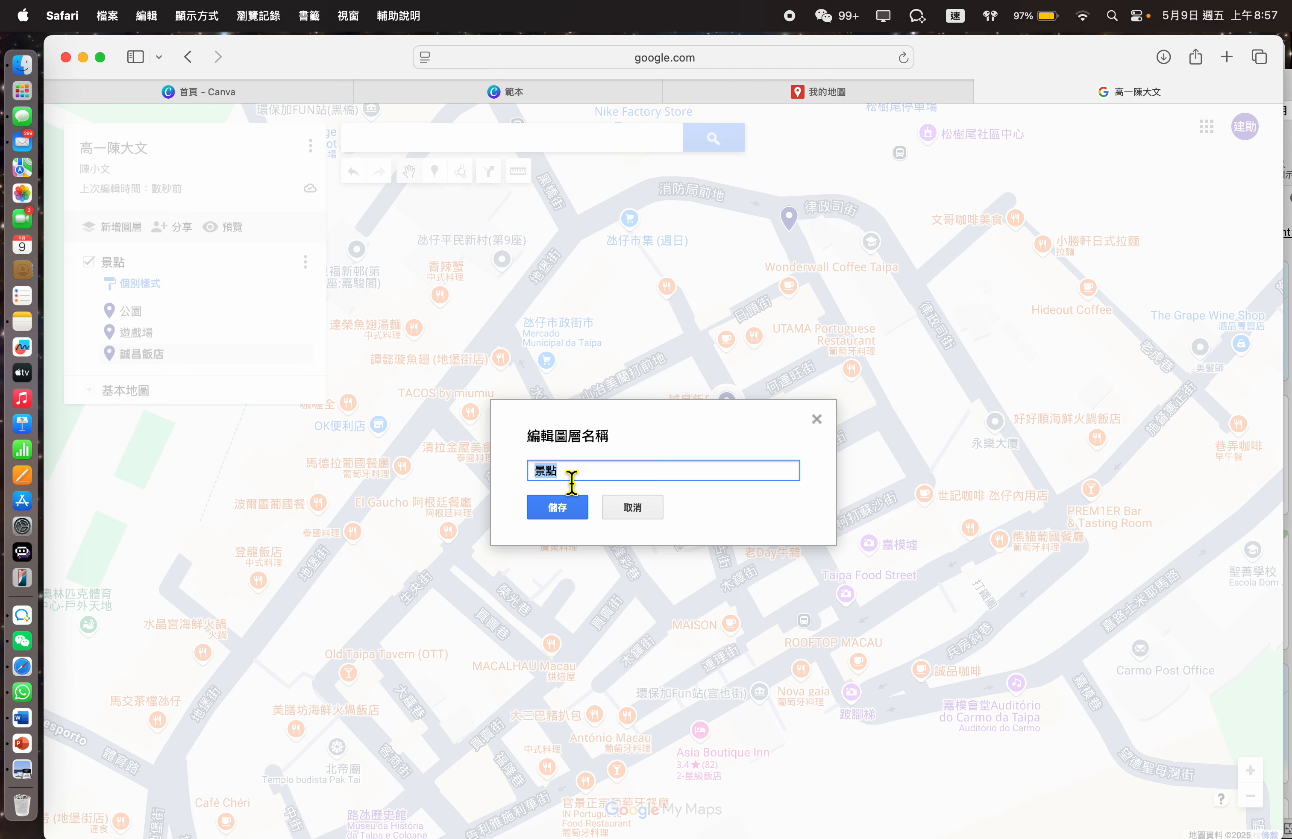
Save the layer name as 景點.
{"action": "left_click", "coordinate": [558, 508]}
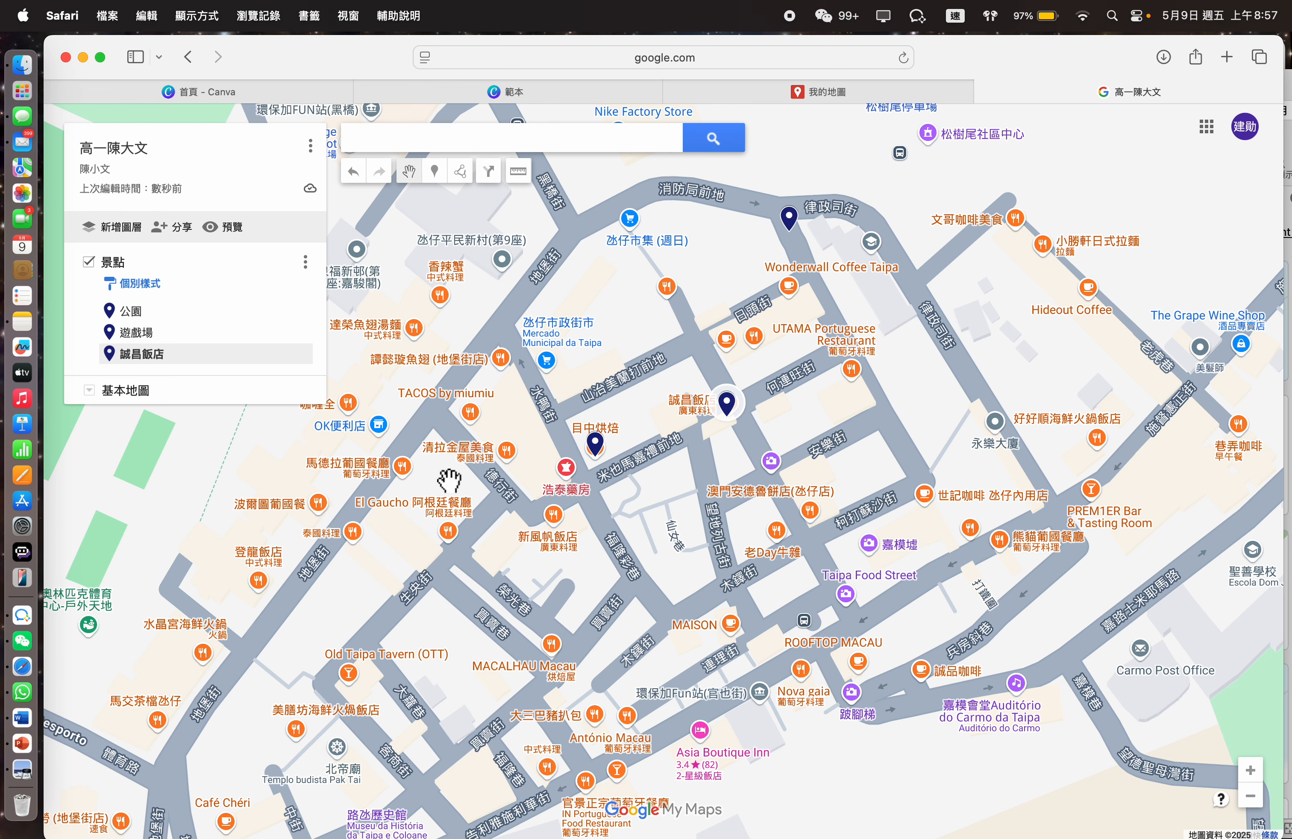
Search for 葡國美食天地 and add the found restaurant to the 景點 layer.
{"action": "left_click_drag", "start_coordinate": [450, 480], "coordinate": [489, 469]}
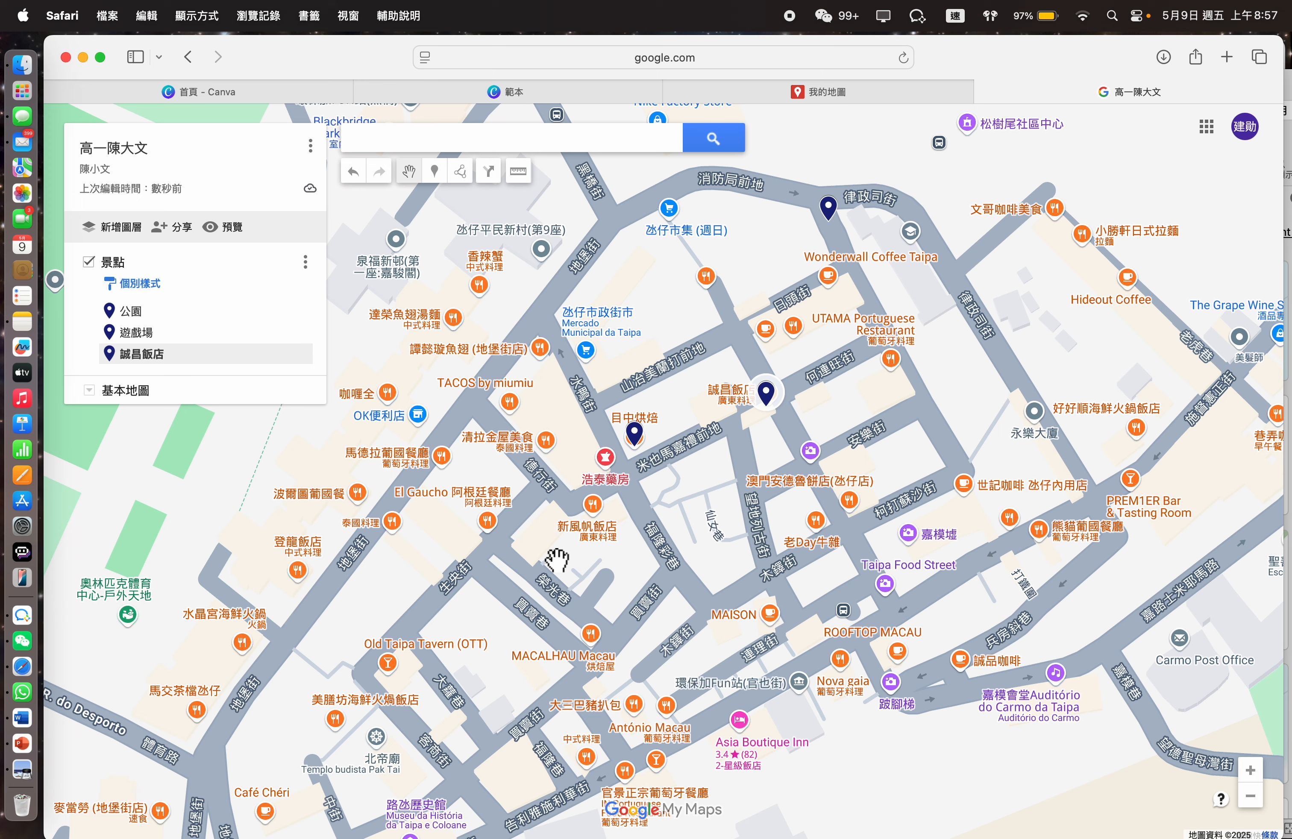
{"action": "left_click_drag", "start_coordinate": [577, 585], "coordinate": [666, 537]}
{"action": "scroll", "coordinate": [569, 511], "scroll_direction": "up", "scroll_amount": 3}
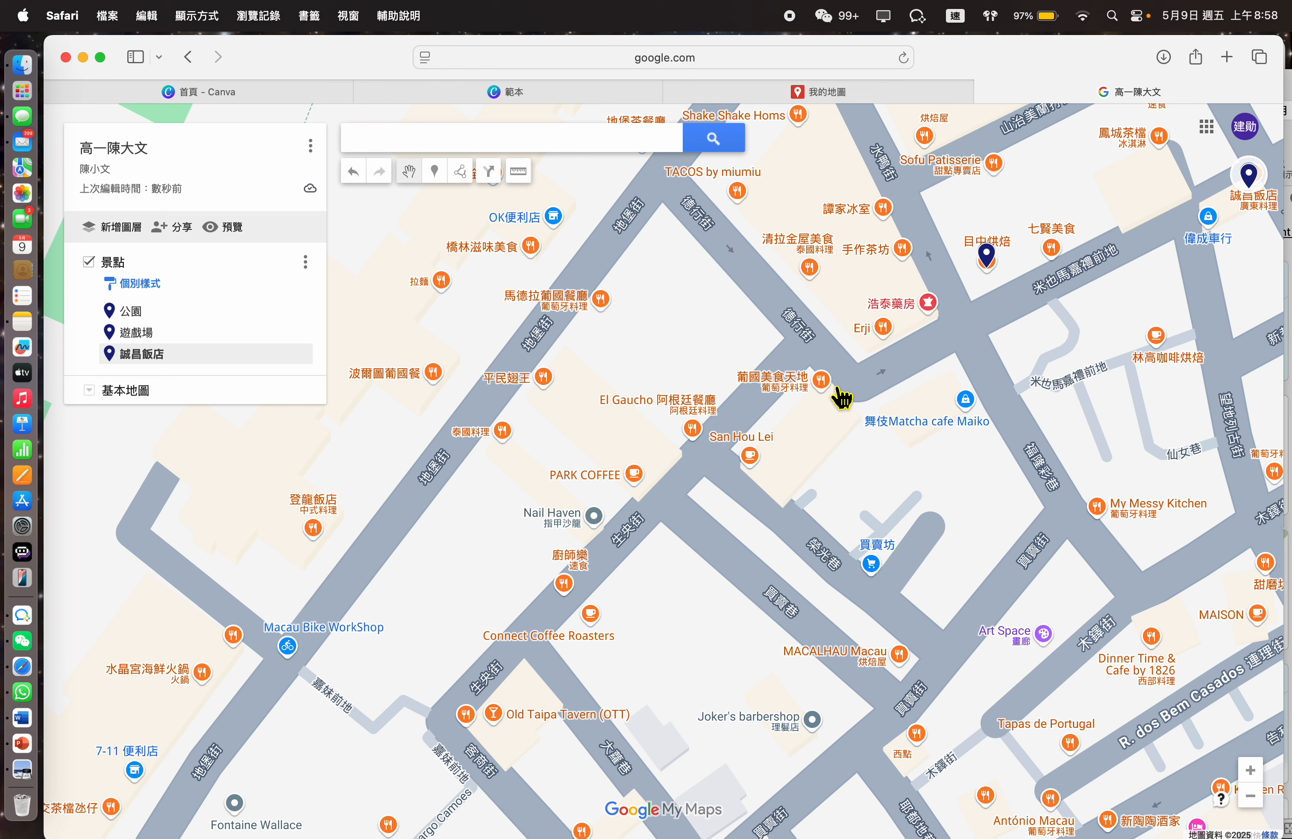
{"action": "left_click", "coordinate": [435, 142]}
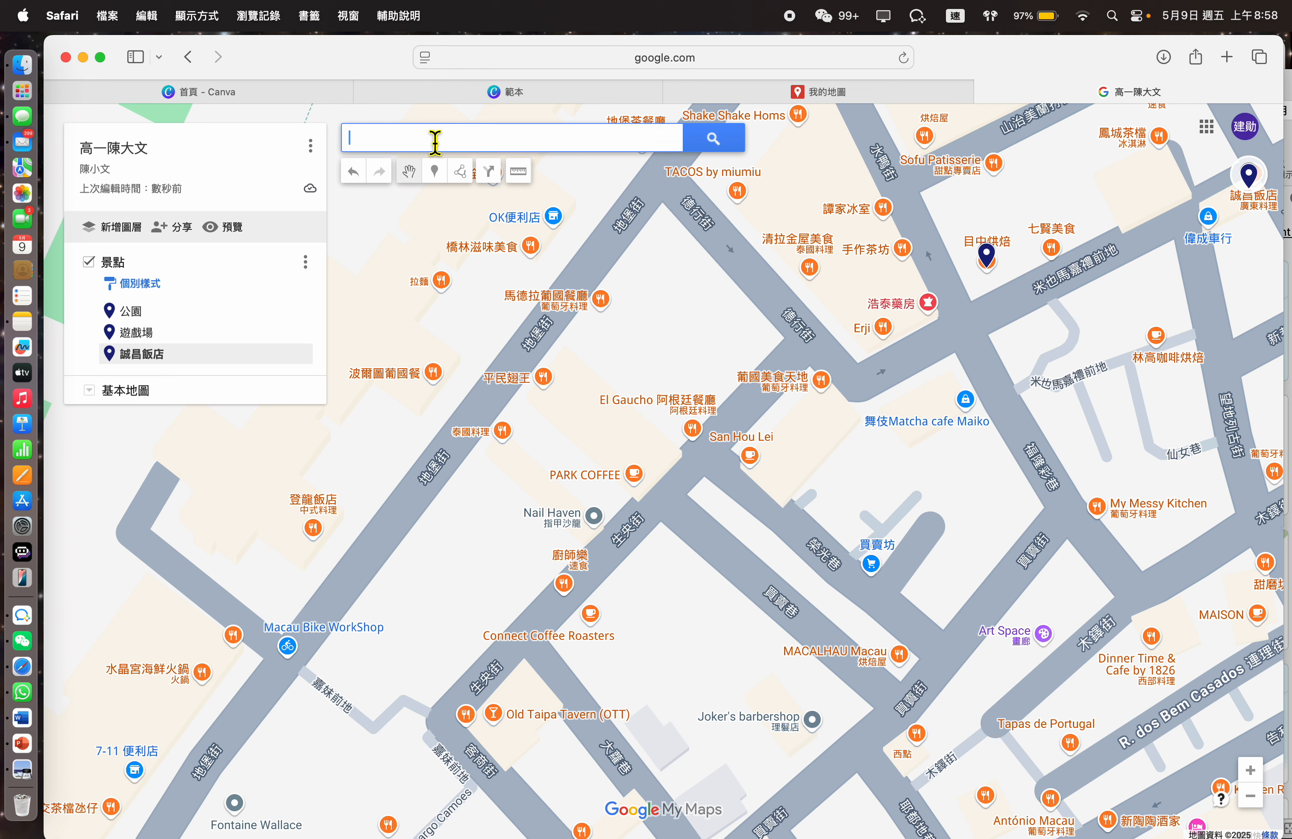
{"action": "type", "text": "廿月葡國美人女"}
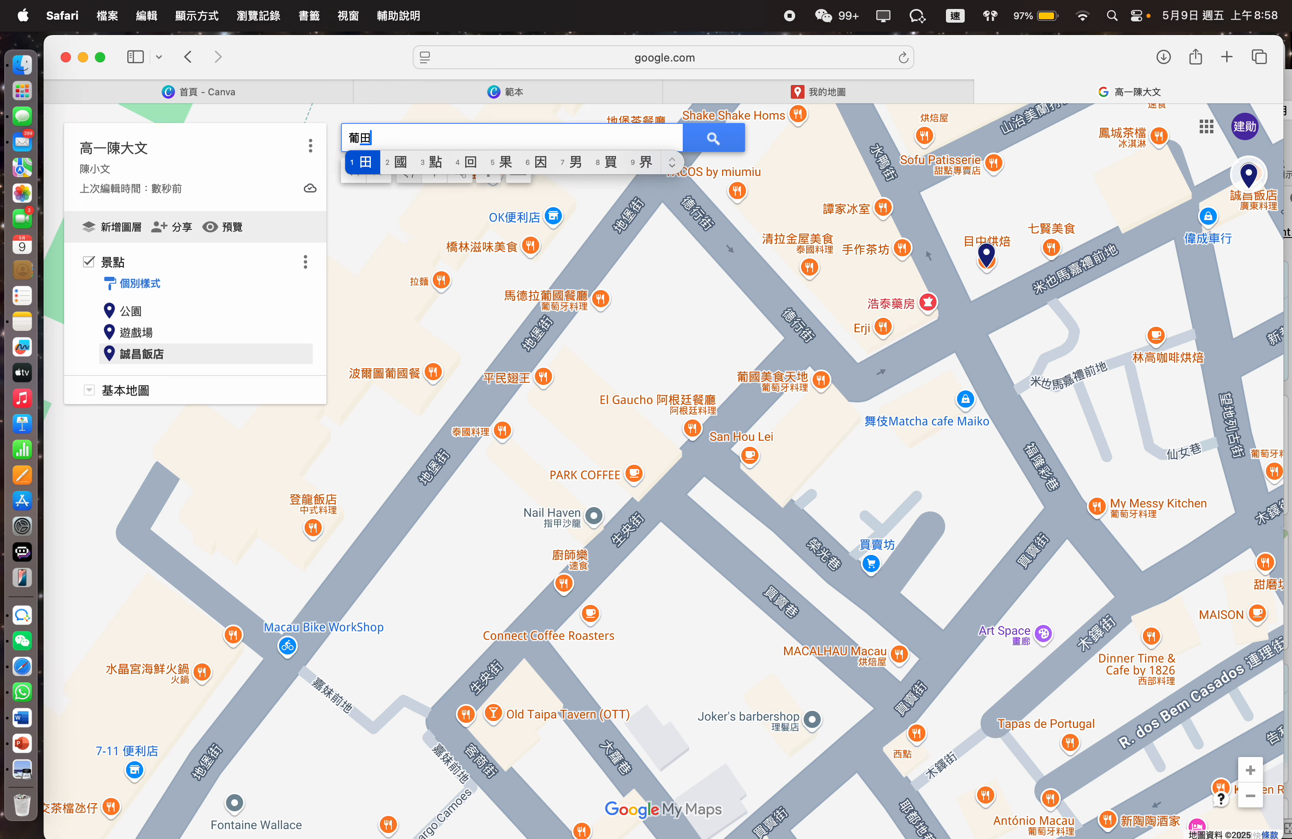
{"action": "type", "text": "食天地"}
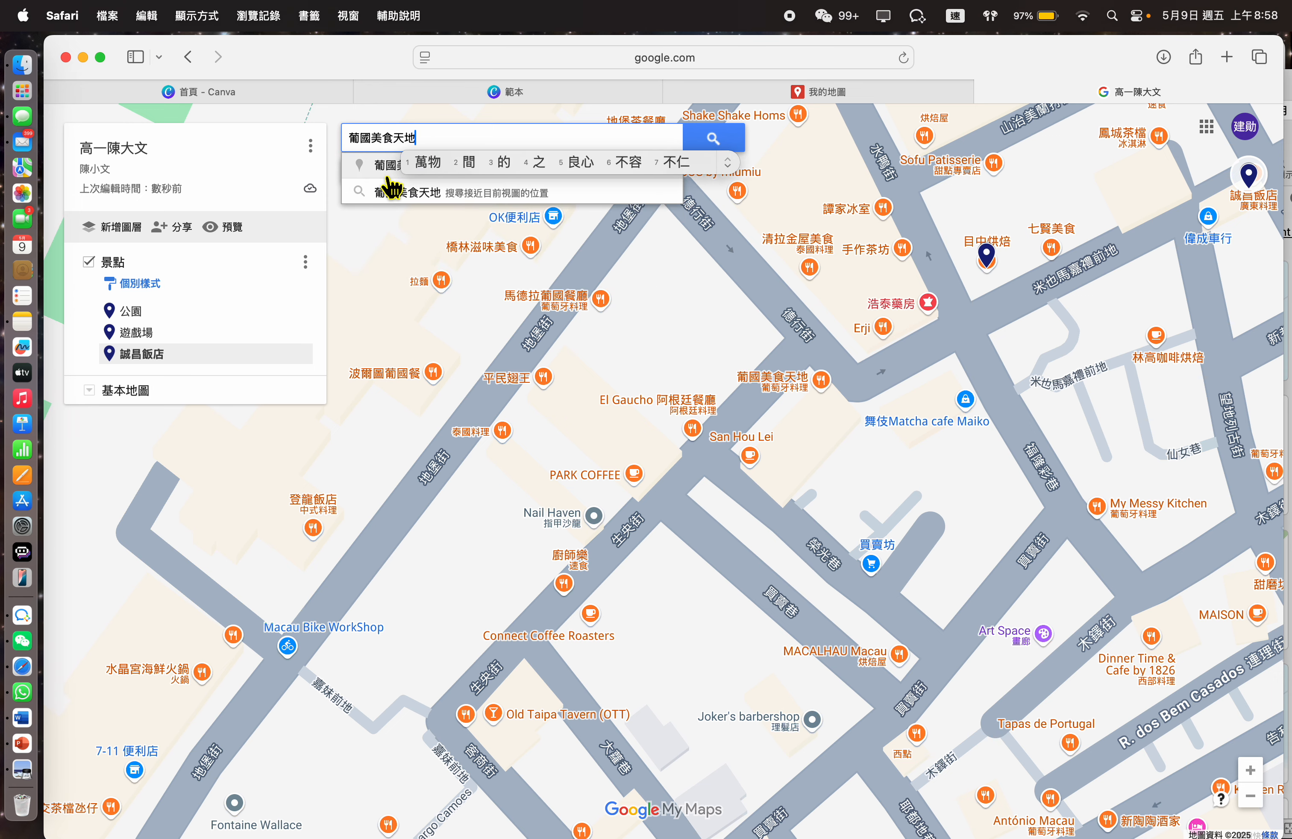
{"action": "left_click", "coordinate": [389, 174]}
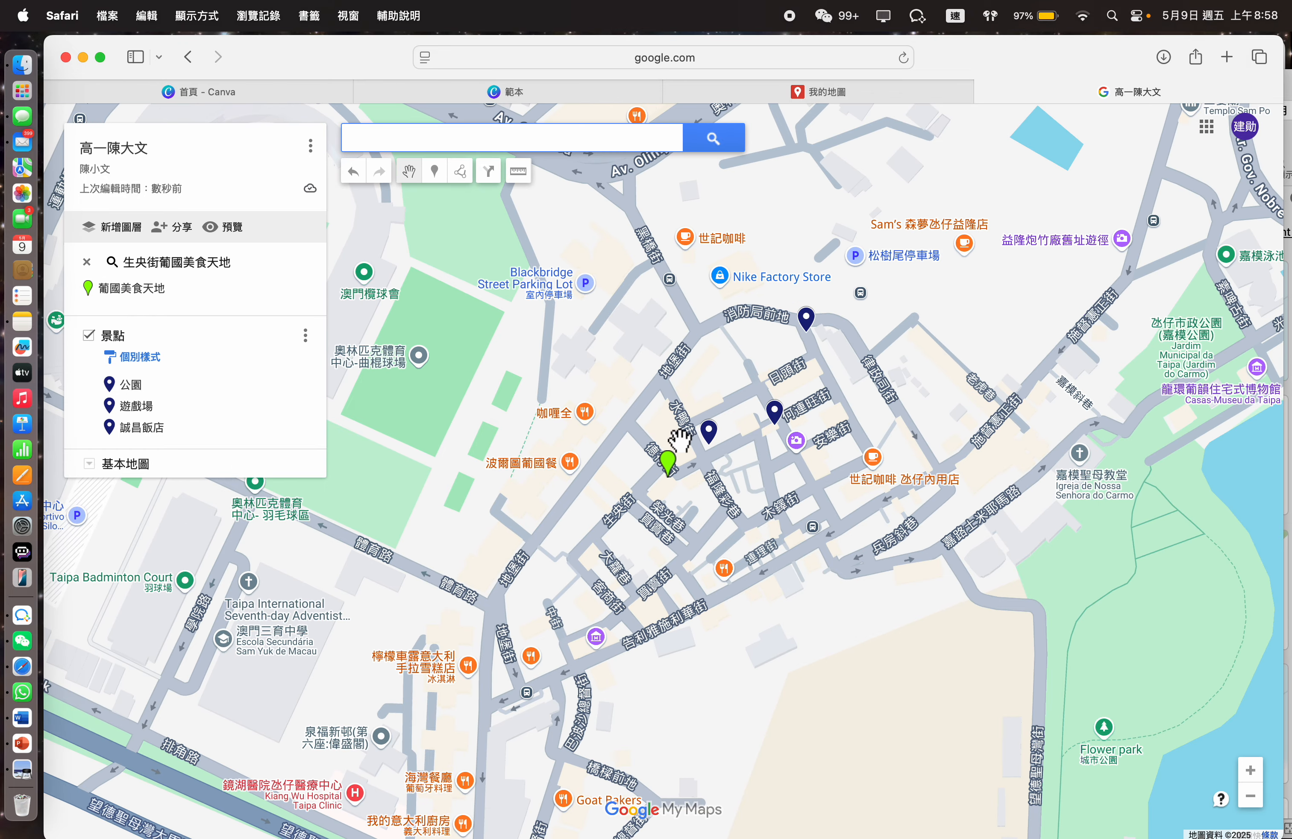
{"action": "left_click", "coordinate": [299, 288]}
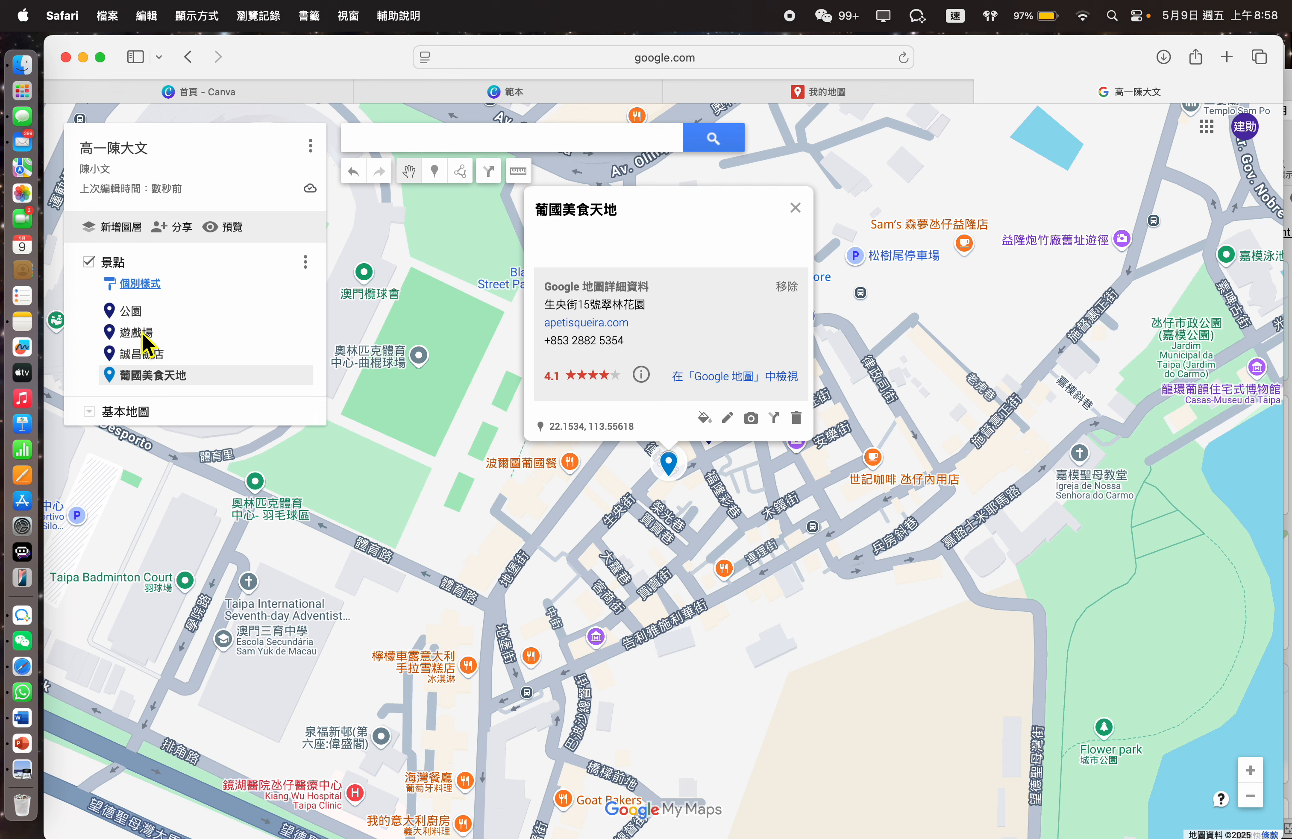
Change the 葡國美食天地 marker's colour to dark blue and close its info card.
{"action": "mouse_move", "coordinate": [182, 381]}
{"action": "left_mouse_down"}
{"action": "mouse_move", "coordinate": [182, 341]}
{"action": "mouse_move", "coordinate": [179, 394]}
{"action": "left_mouse_up"}
{"action": "scroll", "coordinate": [686, 495], "scroll_direction": "up", "scroll_amount": 3}
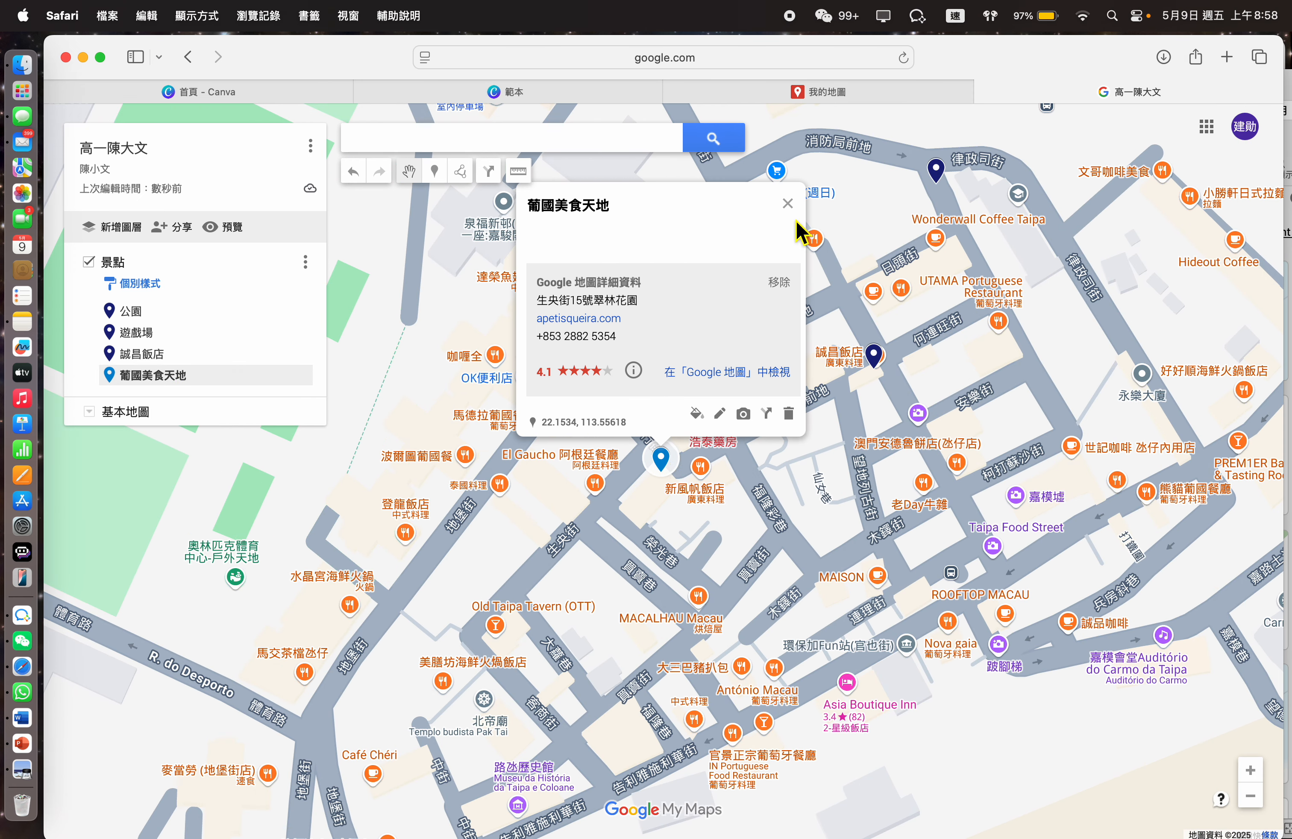
{"action": "left_click", "coordinate": [787, 204]}
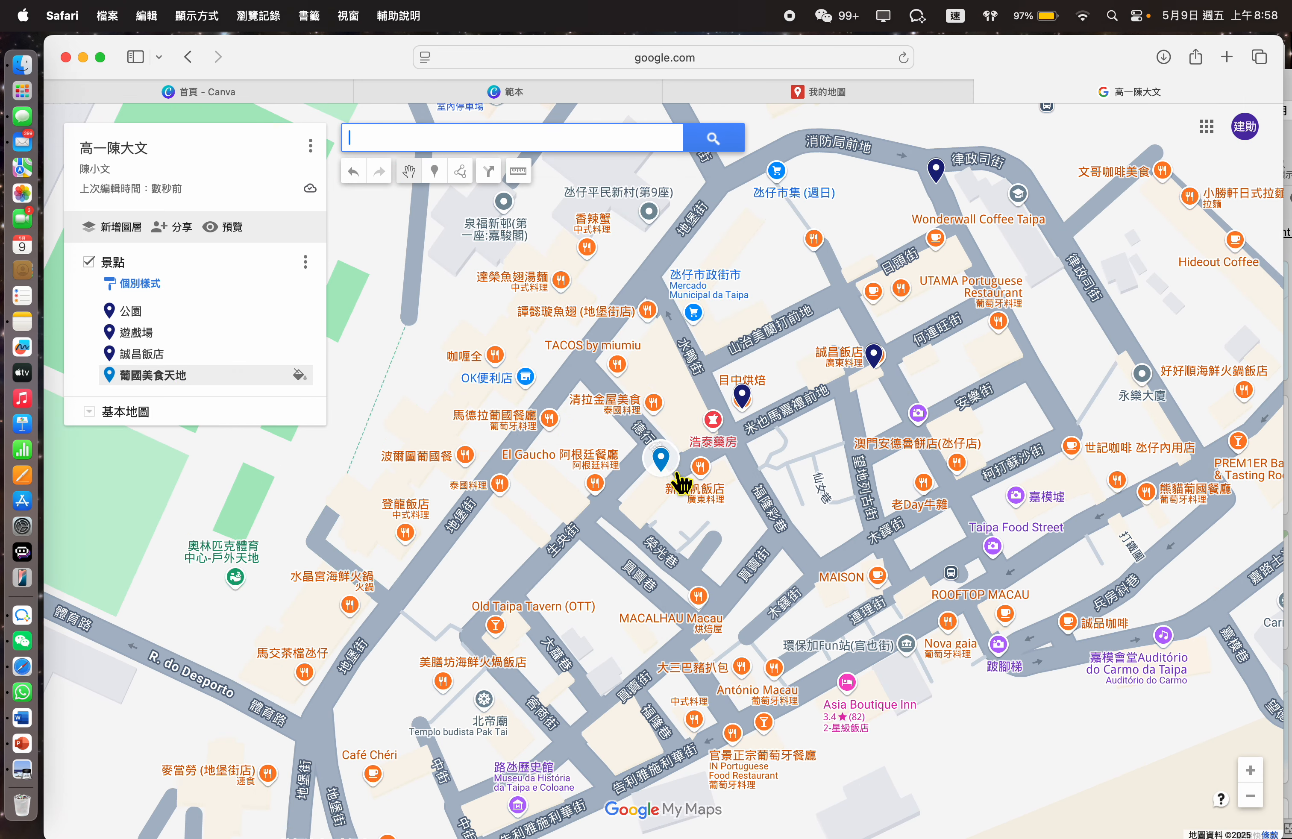
{"action": "left_click", "coordinate": [299, 376]}
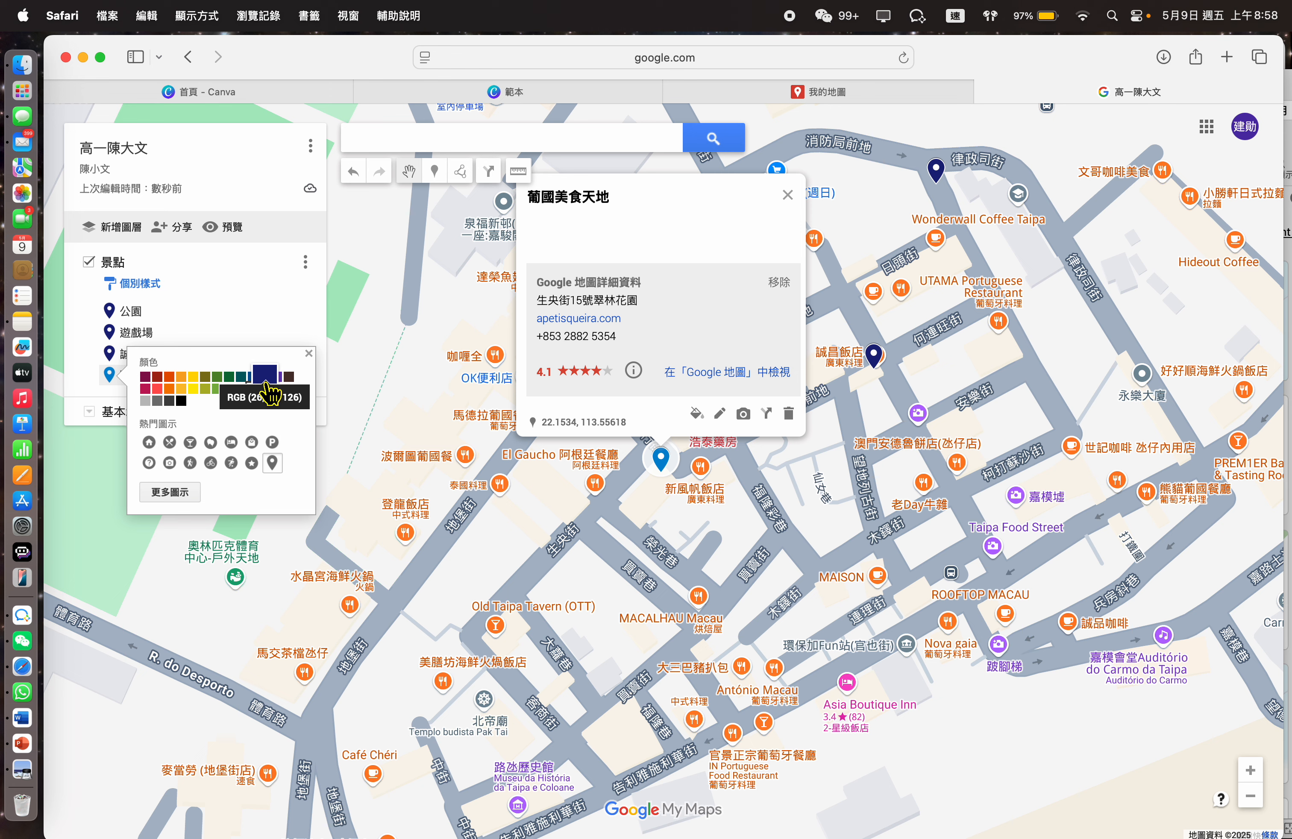
{"action": "left_click", "coordinate": [267, 384]}
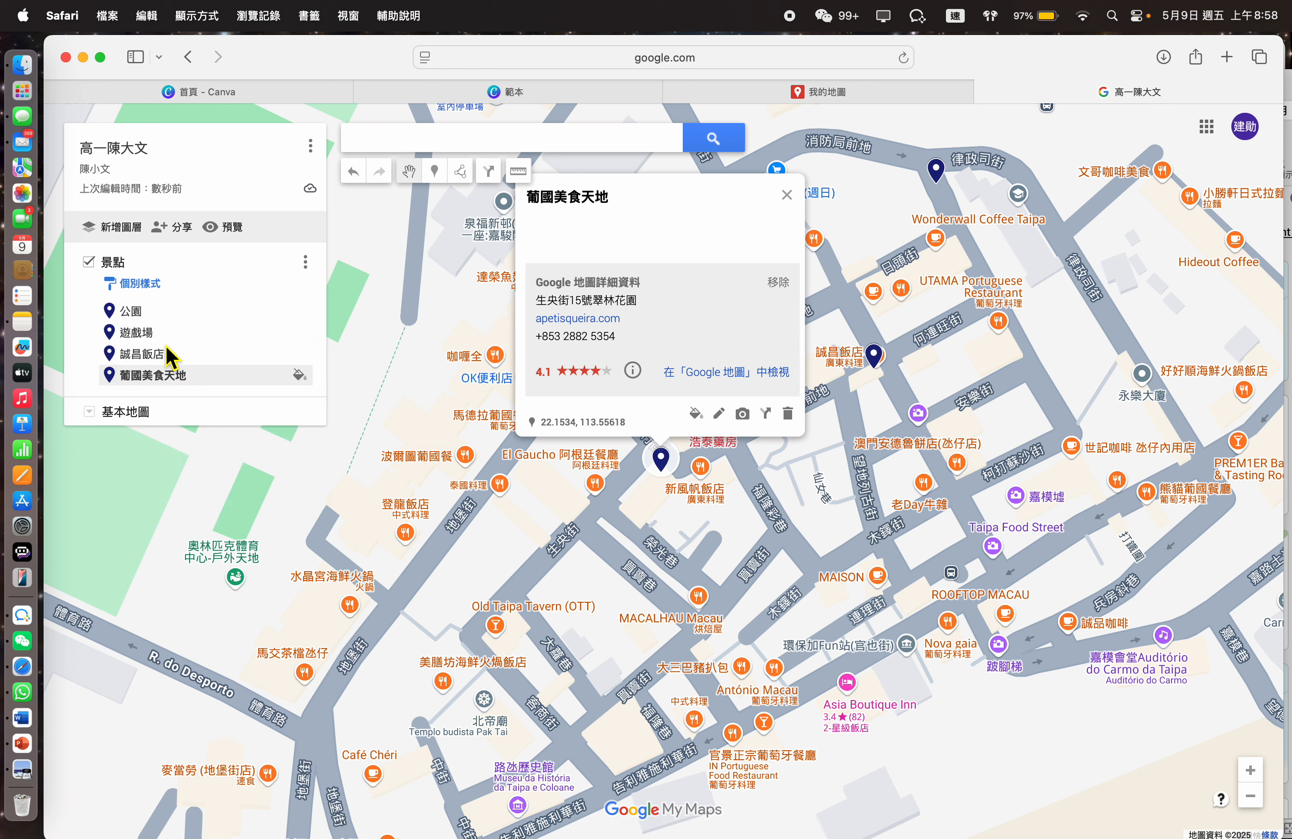
{"action": "left_click", "coordinate": [786, 195]}
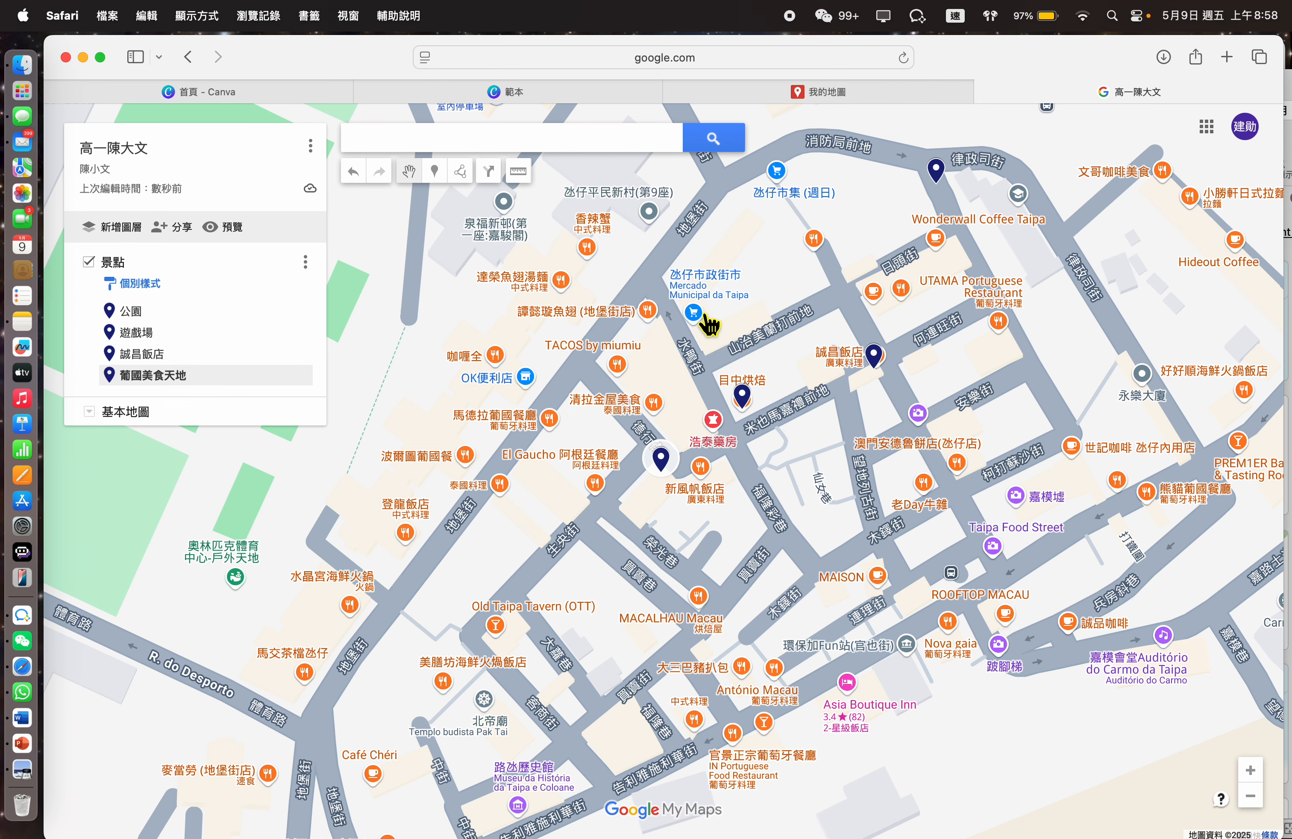
Place a new marker between 地堡街 and 生央街, name it 公園2 and save it.
{"action": "left_click_drag", "start_coordinate": [792, 469], "coordinate": [738, 512]}
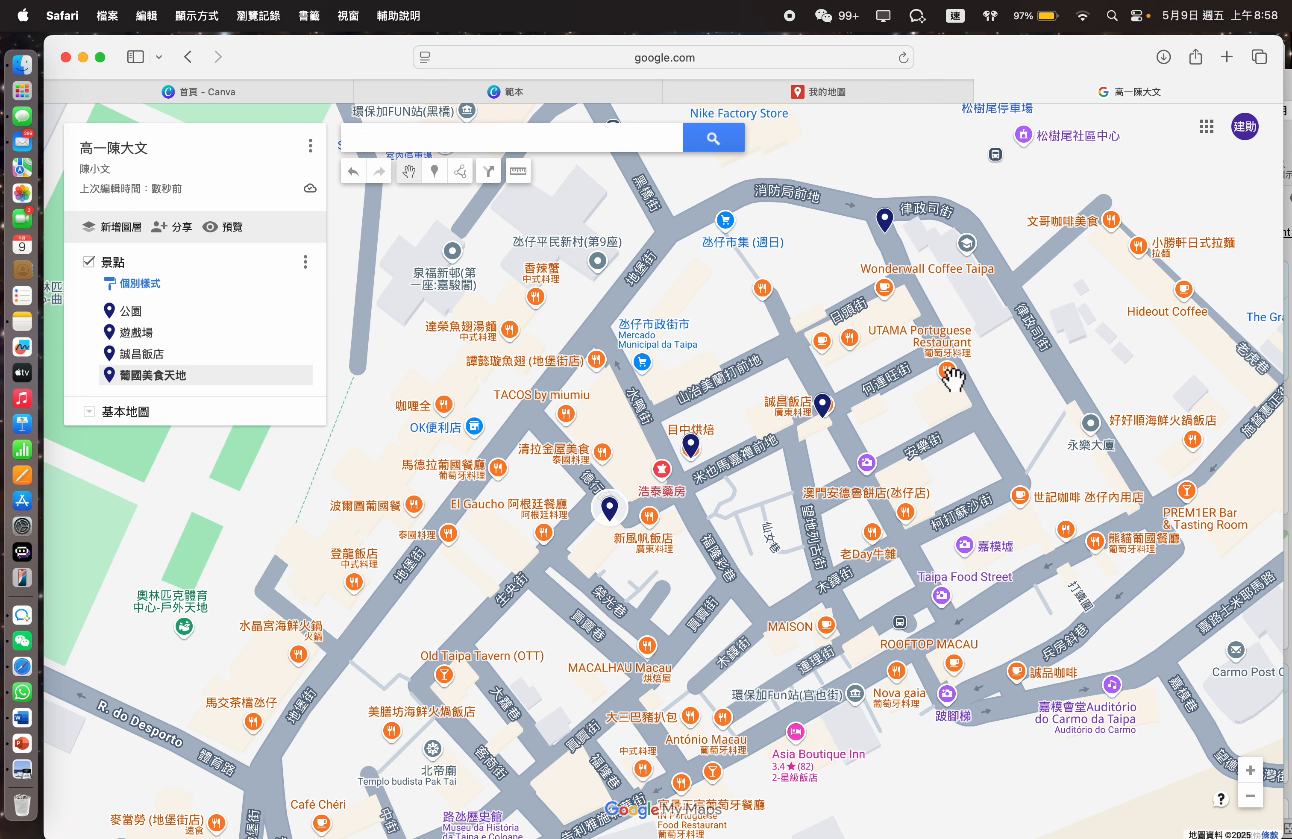
{"action": "left_click_drag", "start_coordinate": [673, 585], "coordinate": [694, 550]}
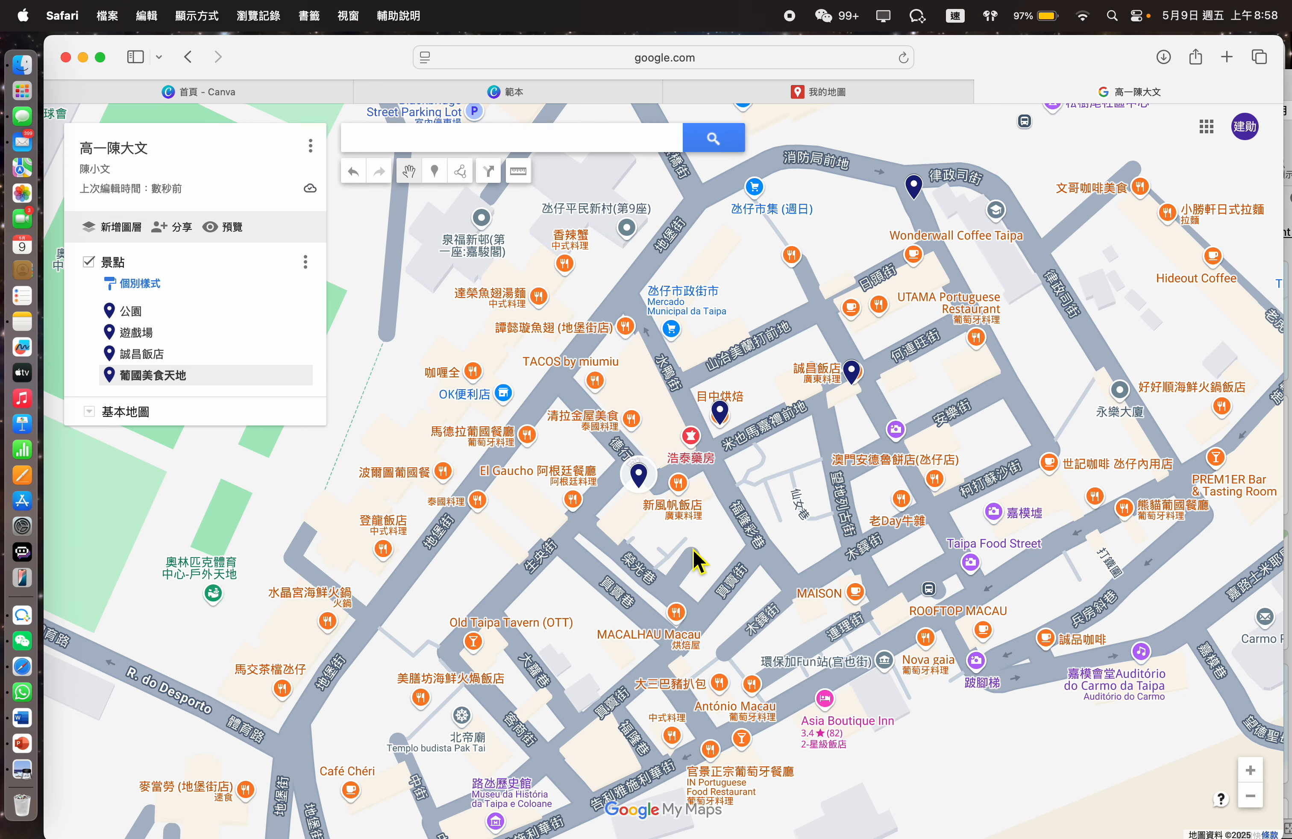
{"action": "left_click", "coordinate": [450, 143]}
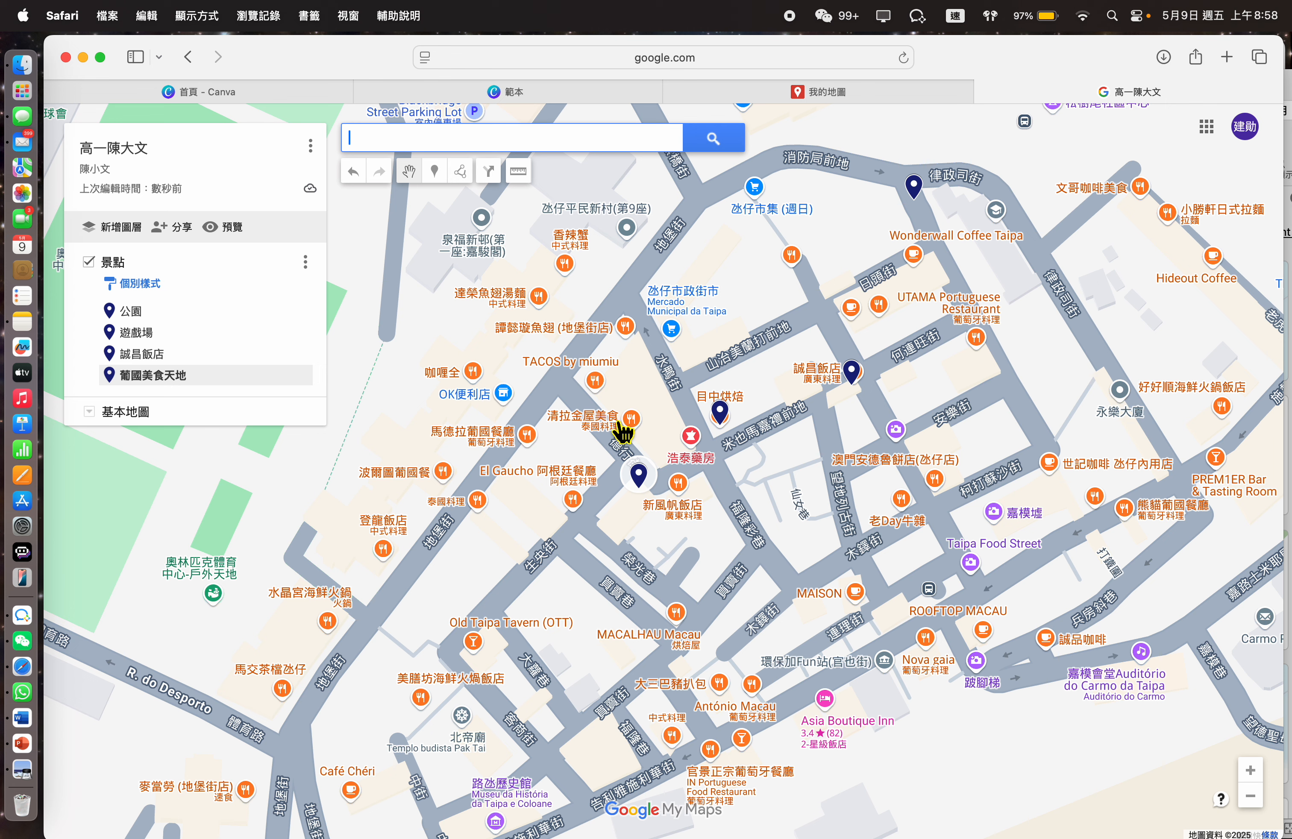
{"action": "left_click_drag", "start_coordinate": [513, 556], "coordinate": [519, 545]}
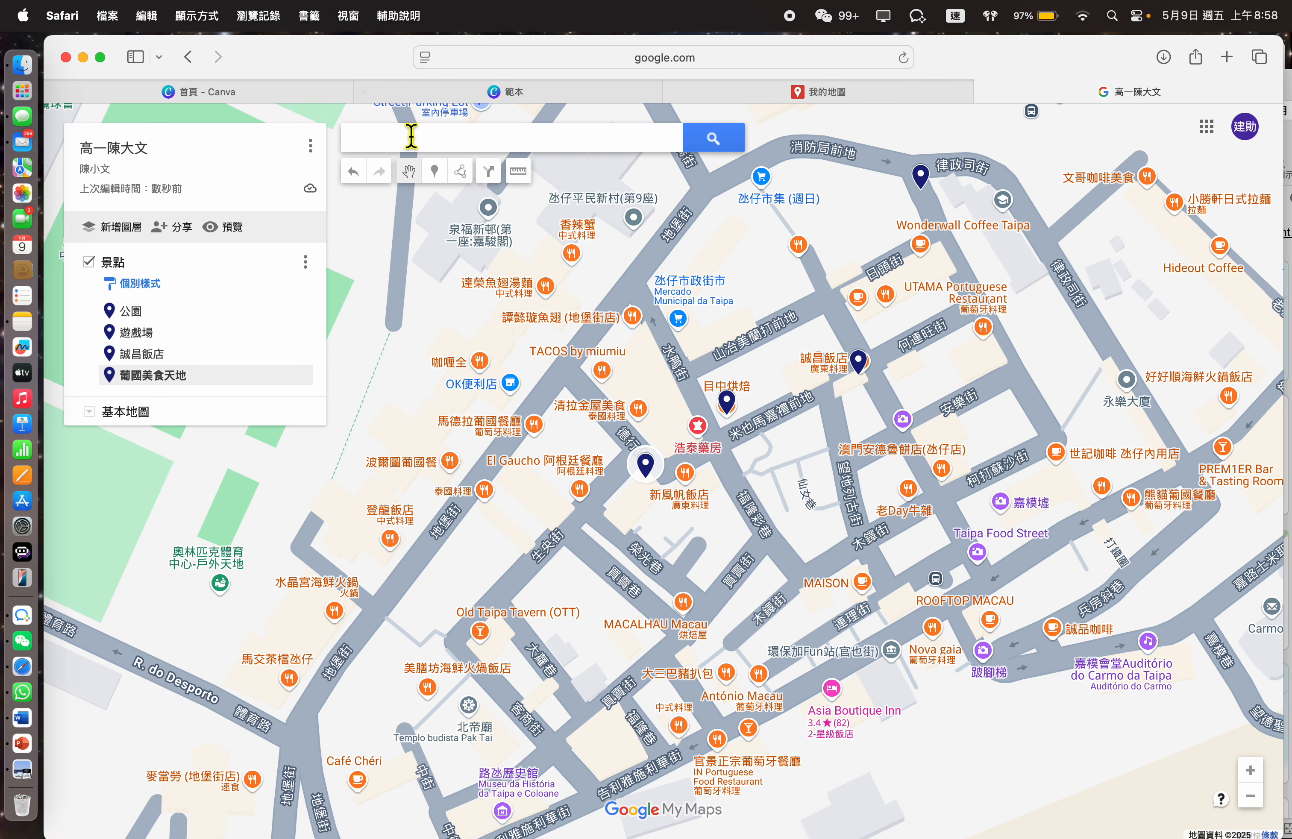
{"action": "left_click", "coordinate": [438, 174]}
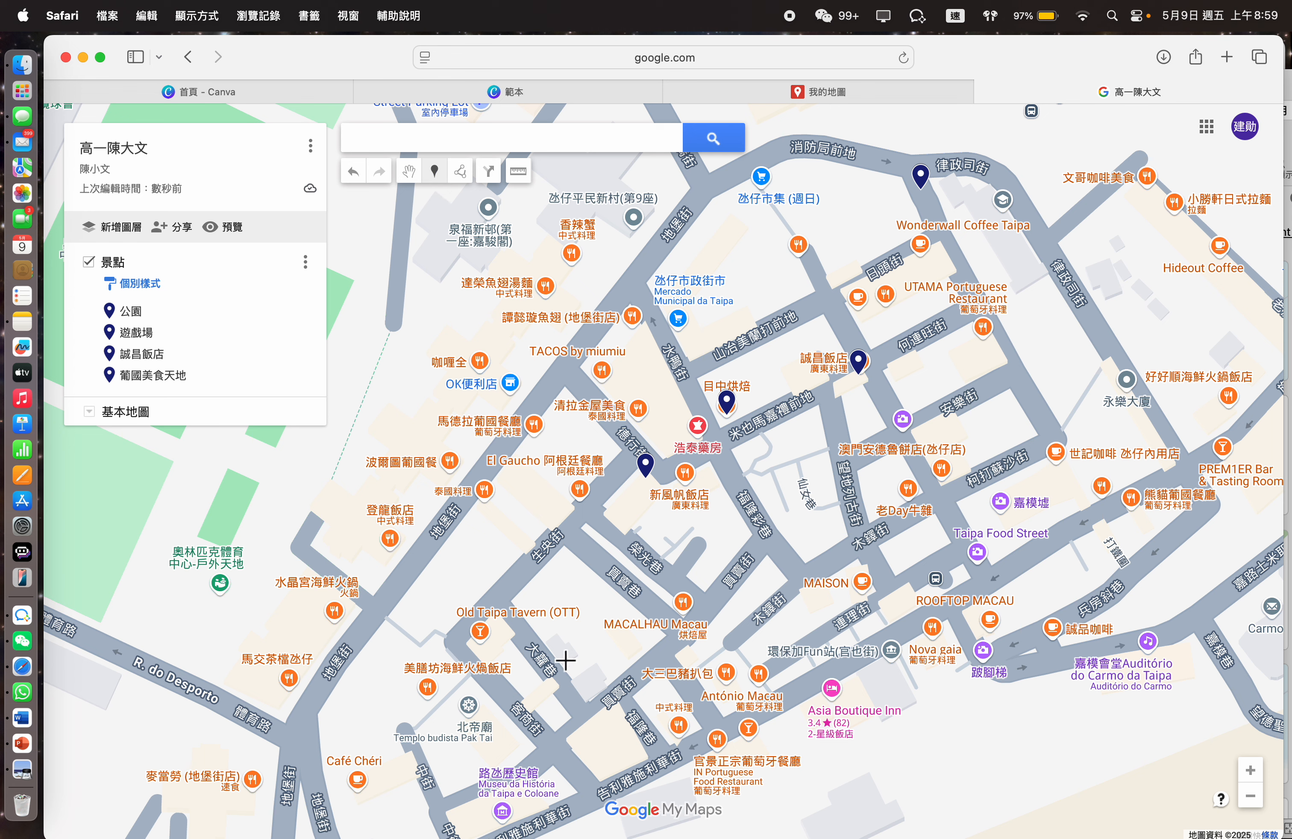
{"action": "left_click", "coordinate": [472, 570]}
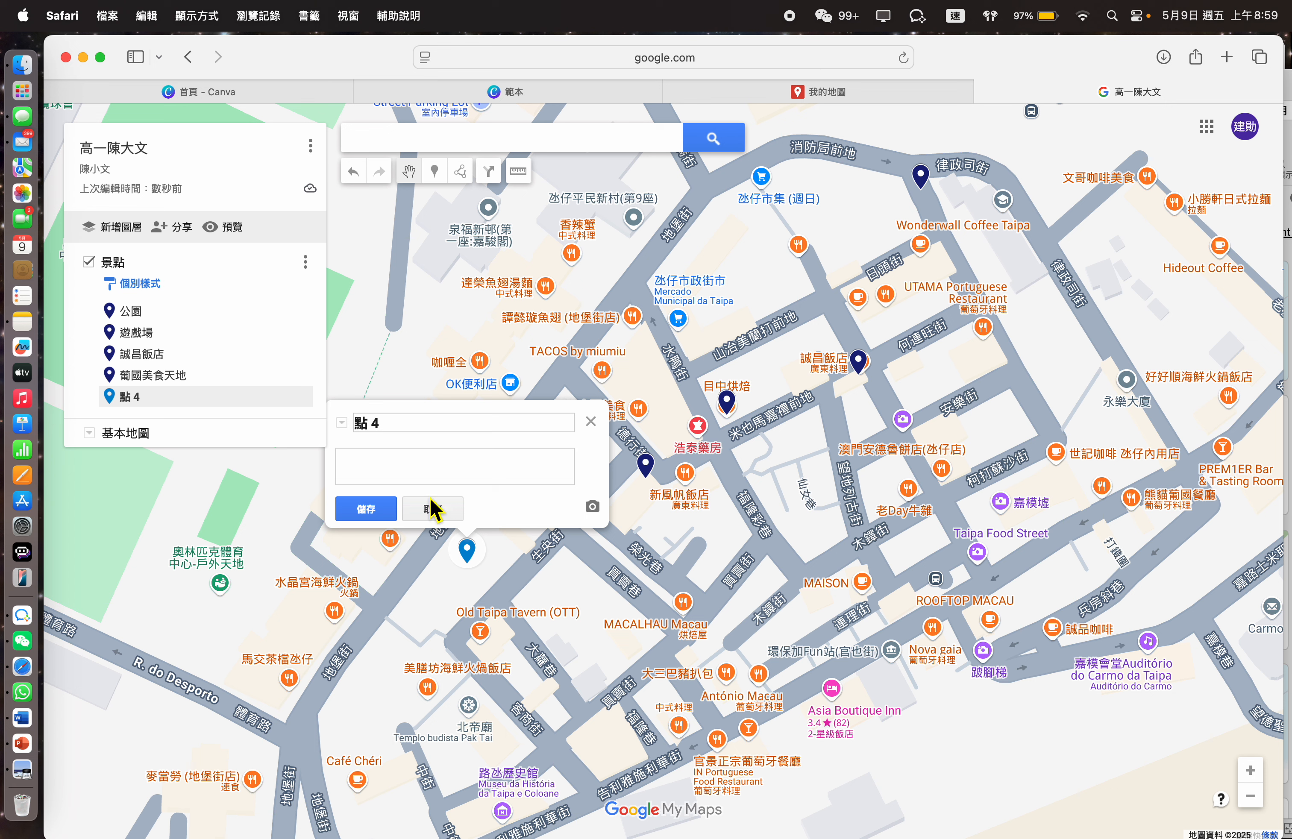
{"action": "left_click_drag", "start_coordinate": [357, 424], "coordinate": [402, 439]}
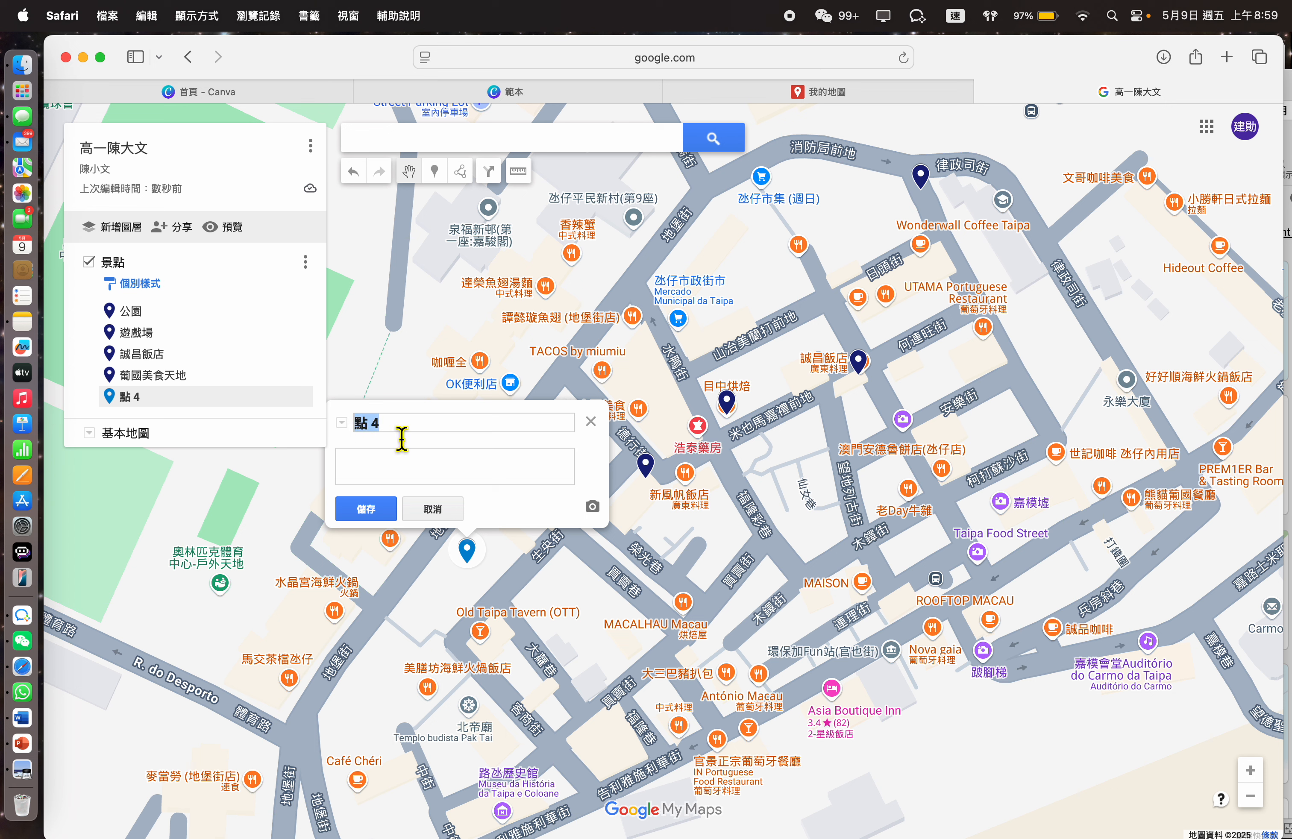
{"action": "type", "text": "公園"}
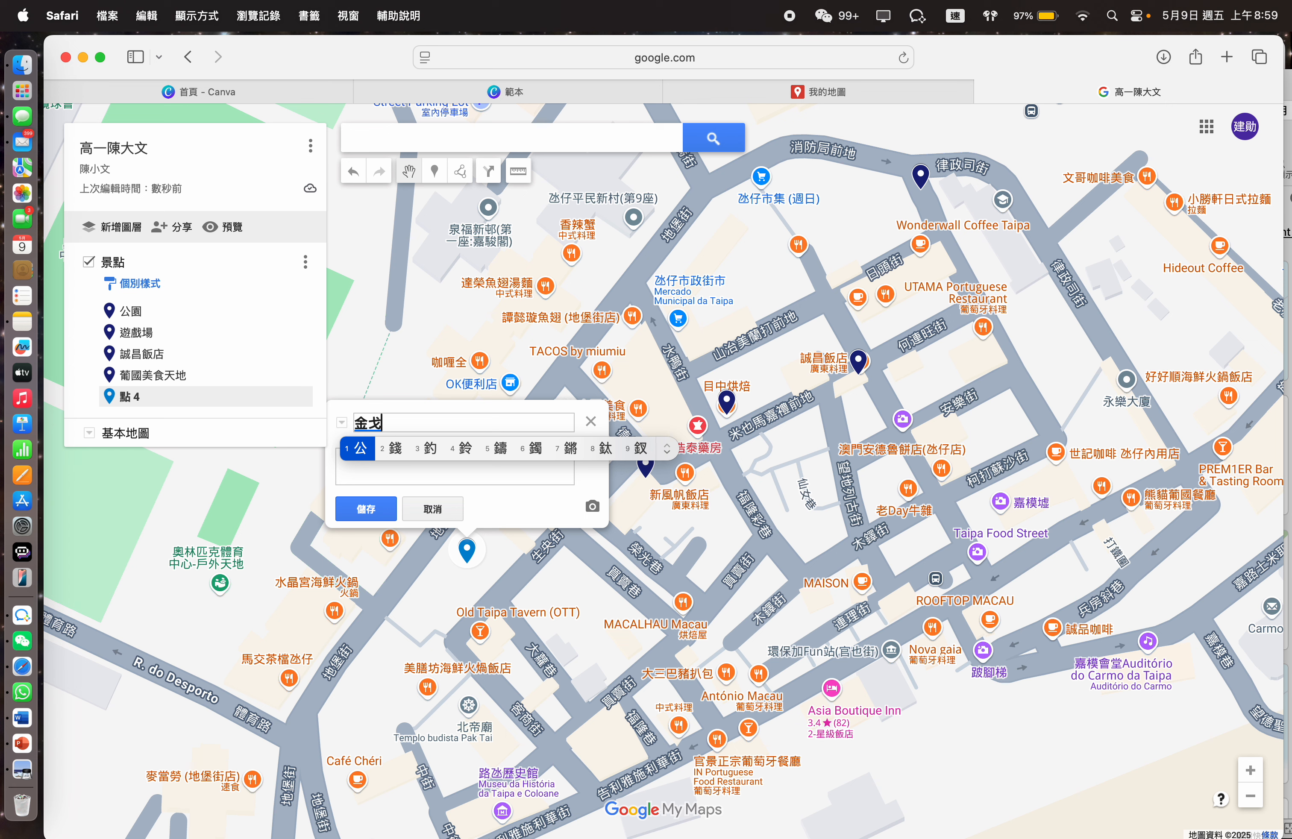
{"action": "key", "text": "Return"}
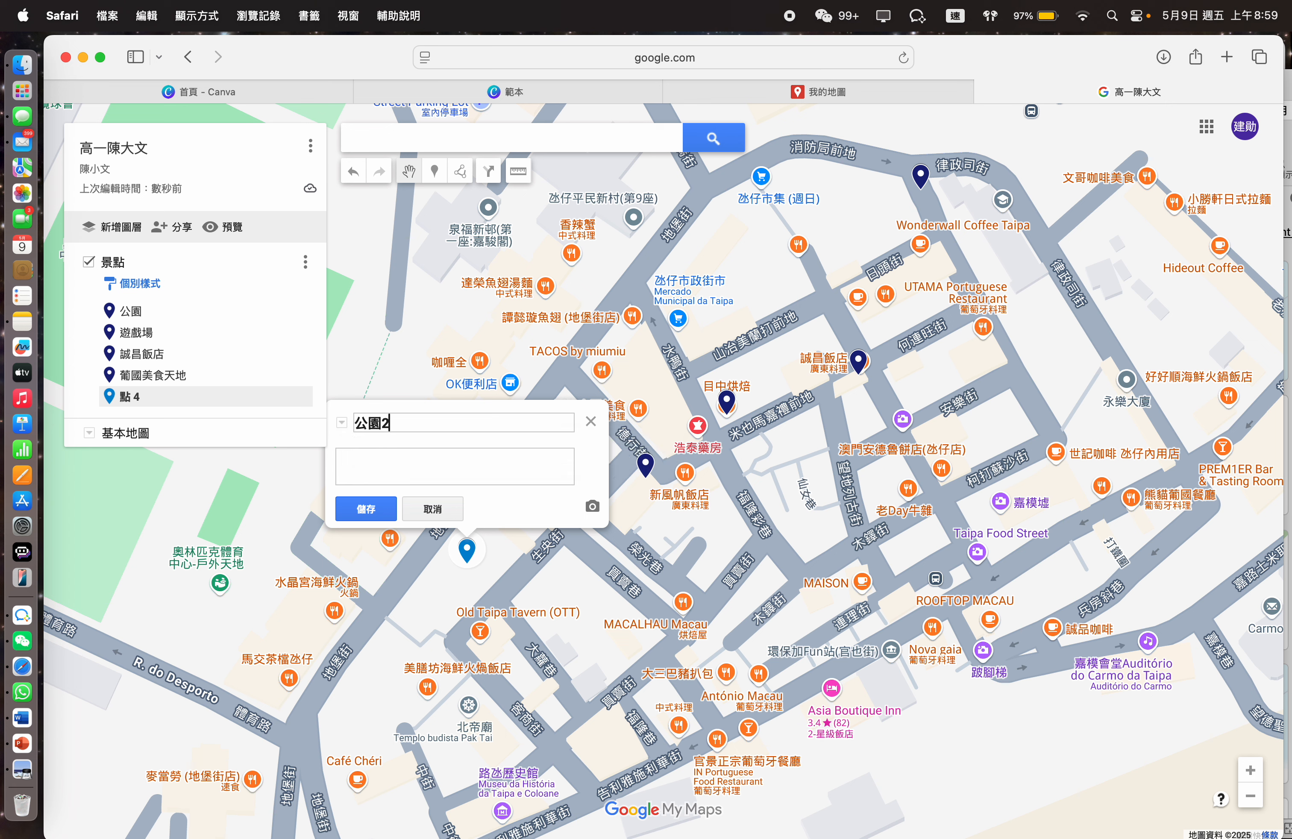
{"action": "left_click", "coordinate": [363, 514]}
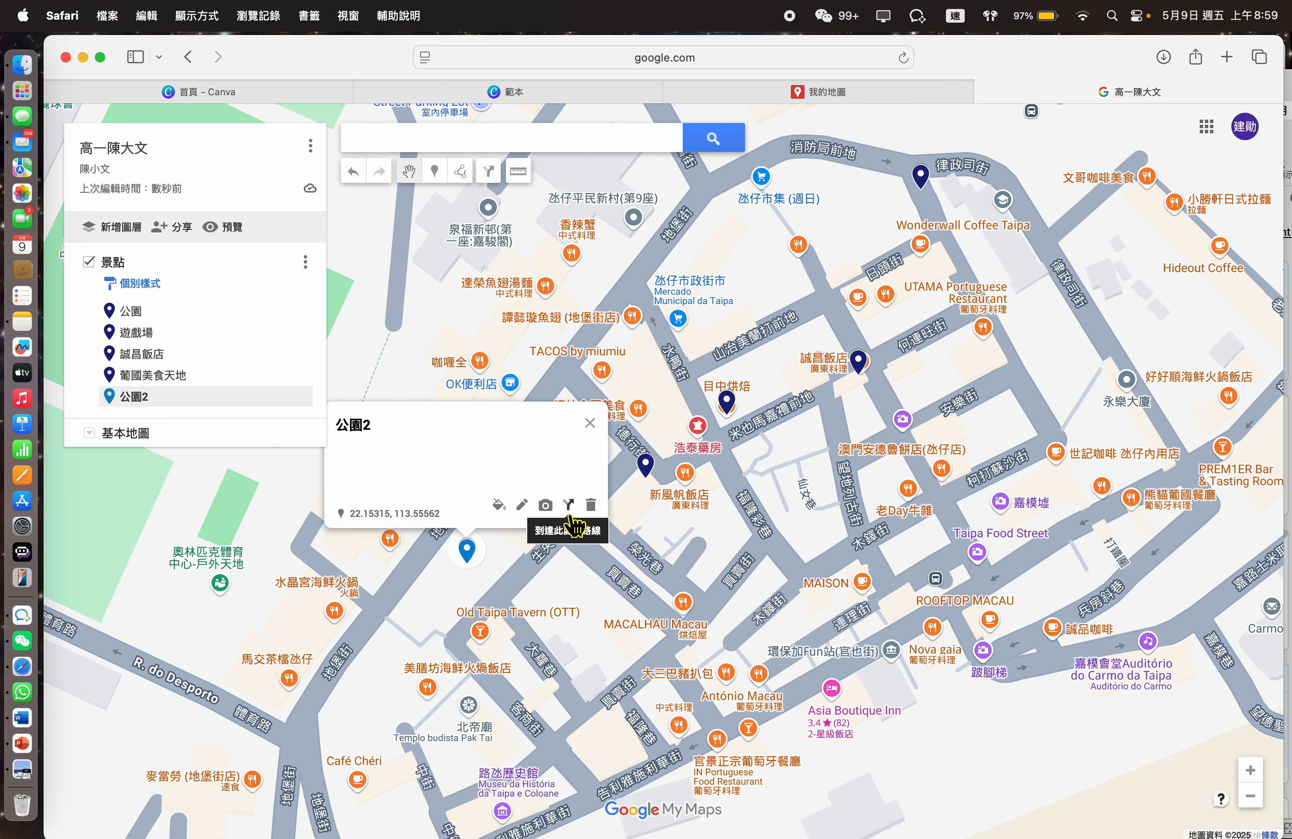
View the image and video options for the 公園2 marker, and leave without adding any media.
{"action": "left_click", "coordinate": [545, 505]}
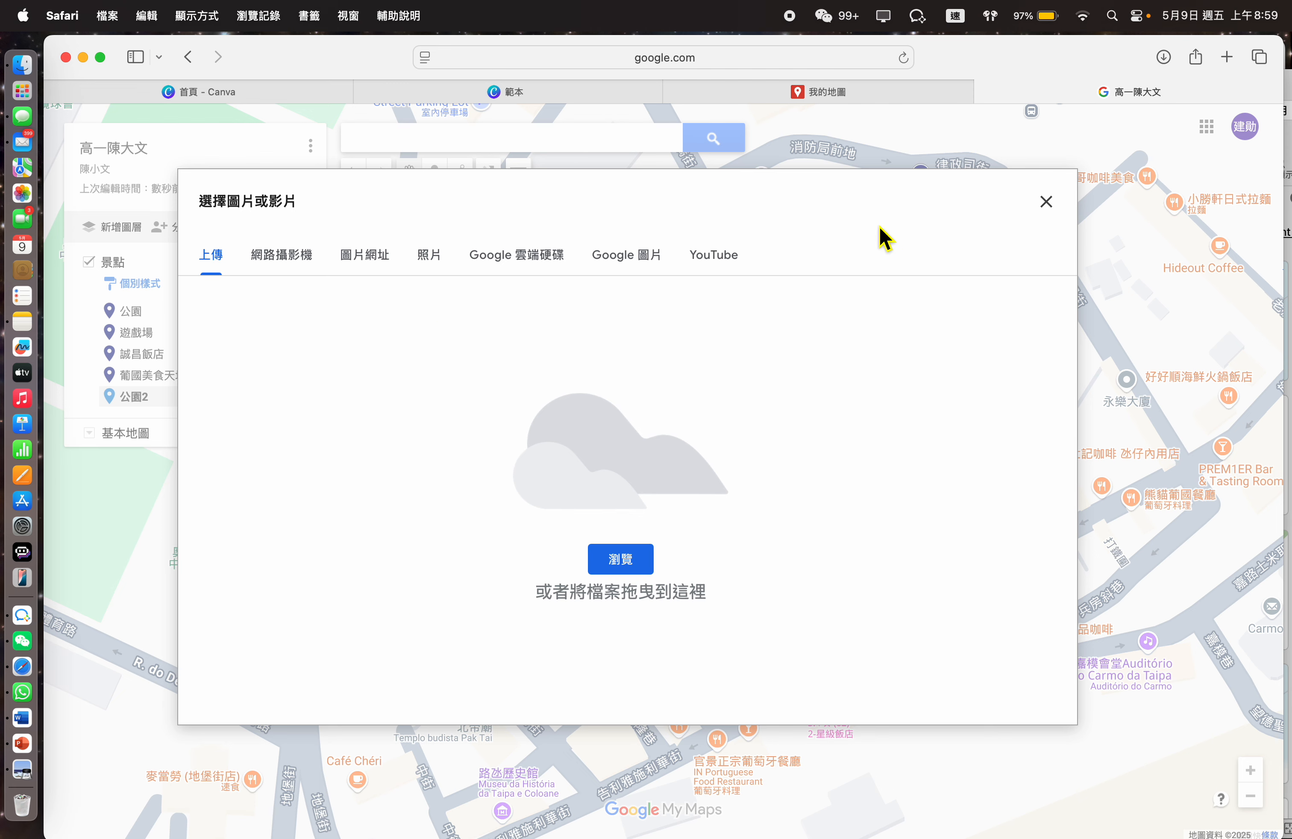
{"action": "left_click", "coordinate": [1047, 202]}
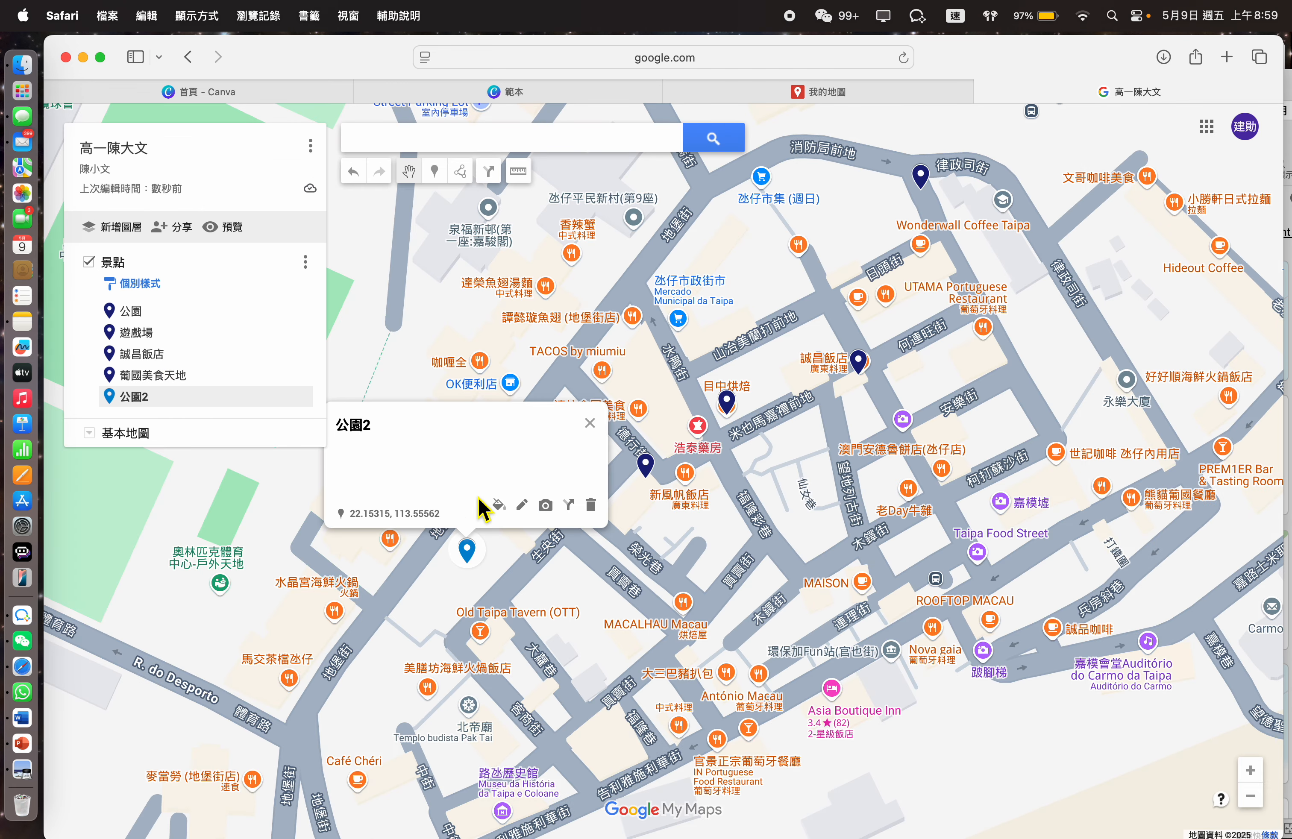
{"action": "left_click", "coordinate": [590, 423]}
Change the 公園2 marker's colour to dark blue.
{"action": "left_click", "coordinate": [299, 396]}
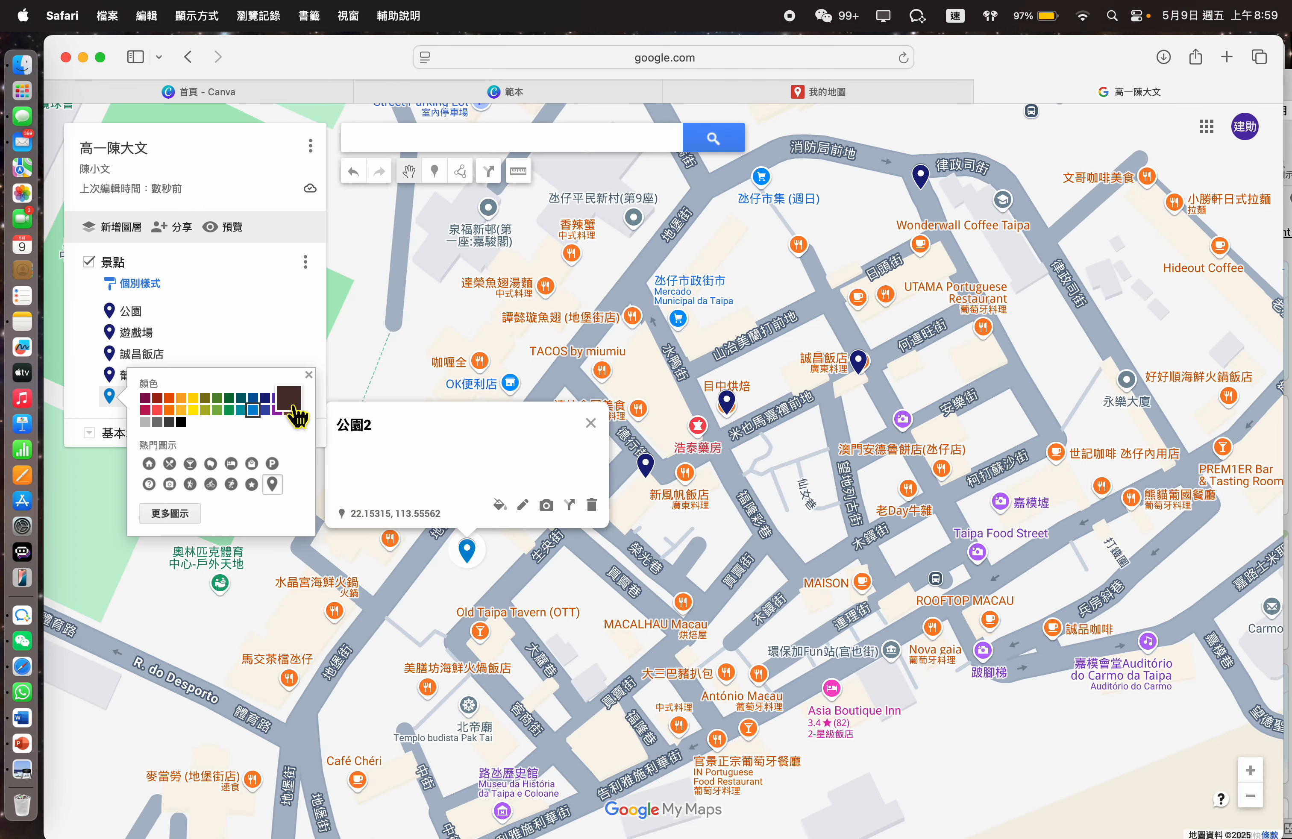
{"action": "left_click", "coordinate": [265, 398]}
{"action": "left_click", "coordinate": [80, 405]}
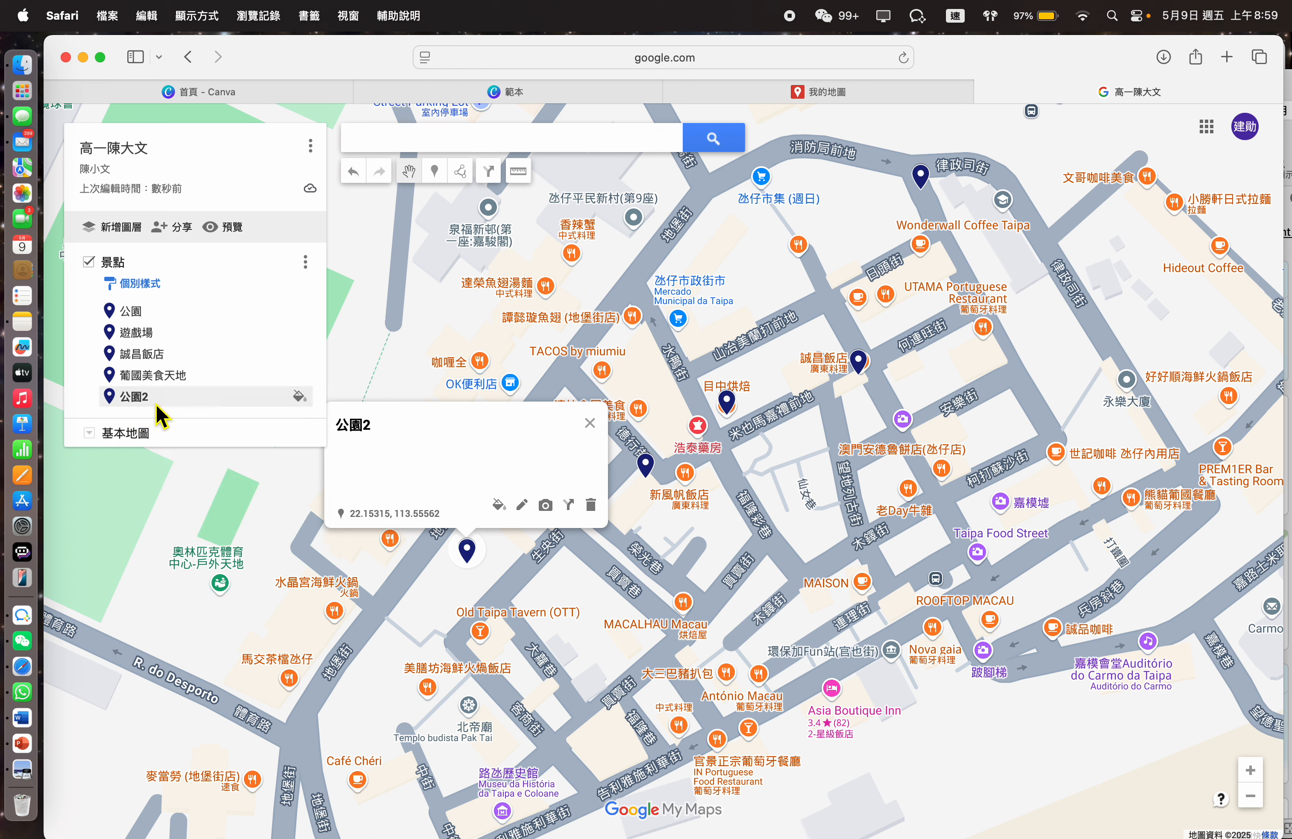
Review the 公園 and 遊戲場 markers, look at the image upload options for 遊戲場, and close its info card.
{"action": "left_click", "coordinate": [143, 313]}
{"action": "left_click", "coordinate": [153, 336]}
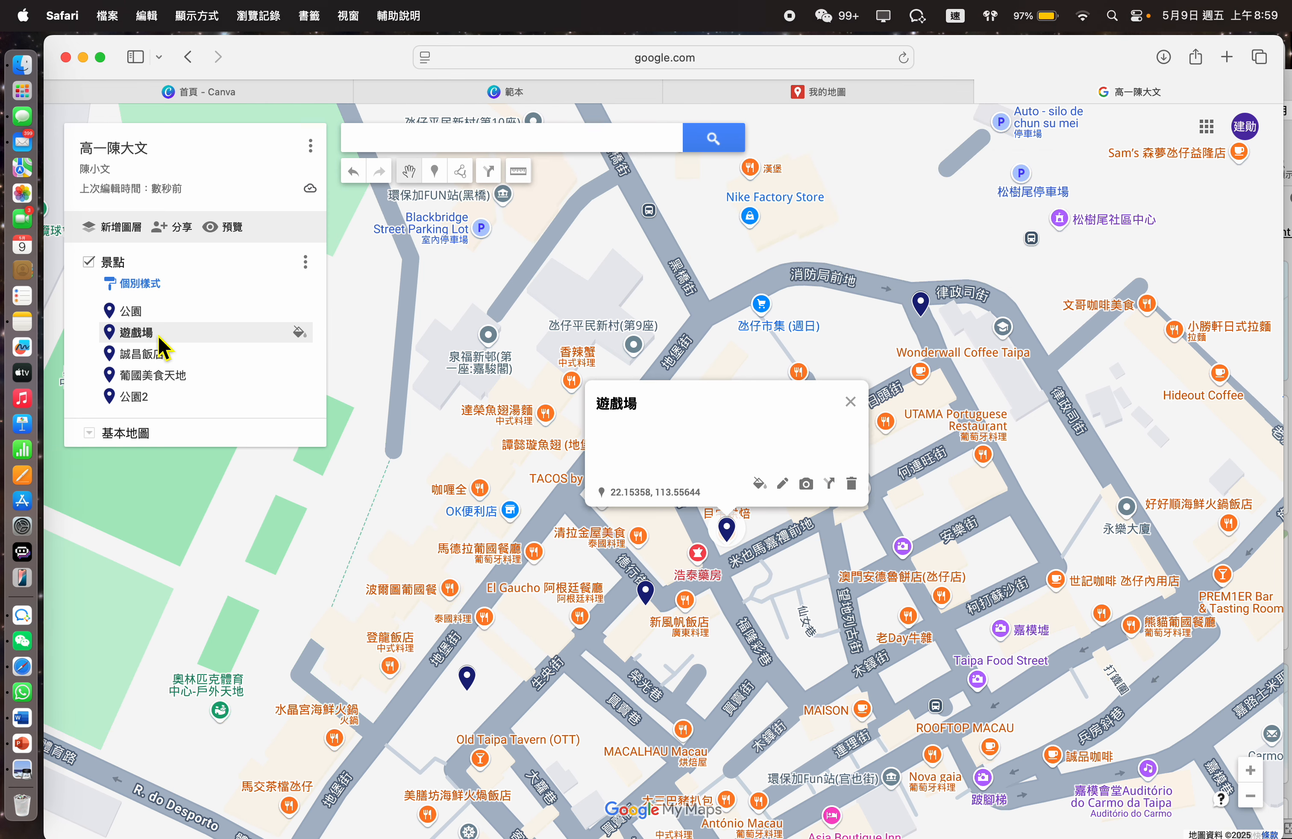
{"action": "left_click", "coordinate": [806, 484]}
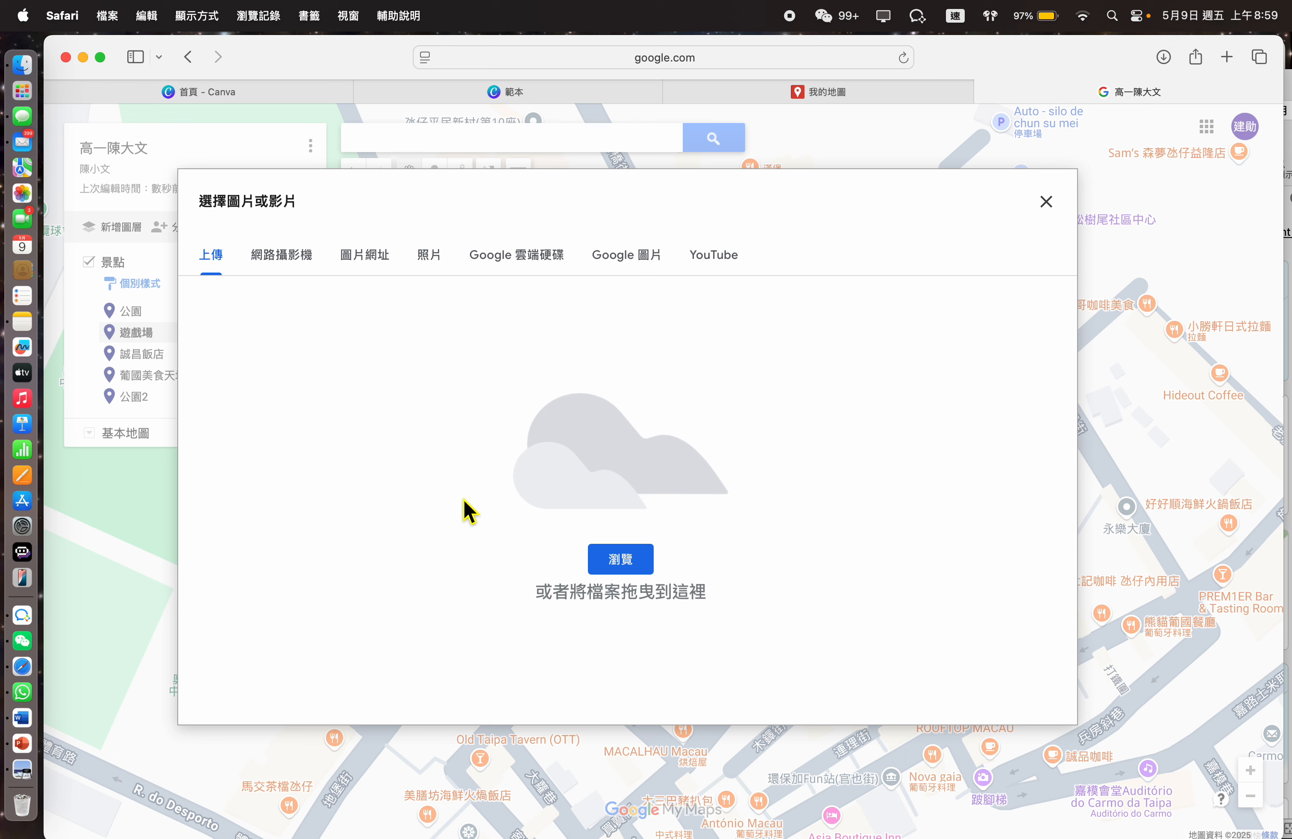
{"action": "left_click", "coordinate": [1046, 202]}
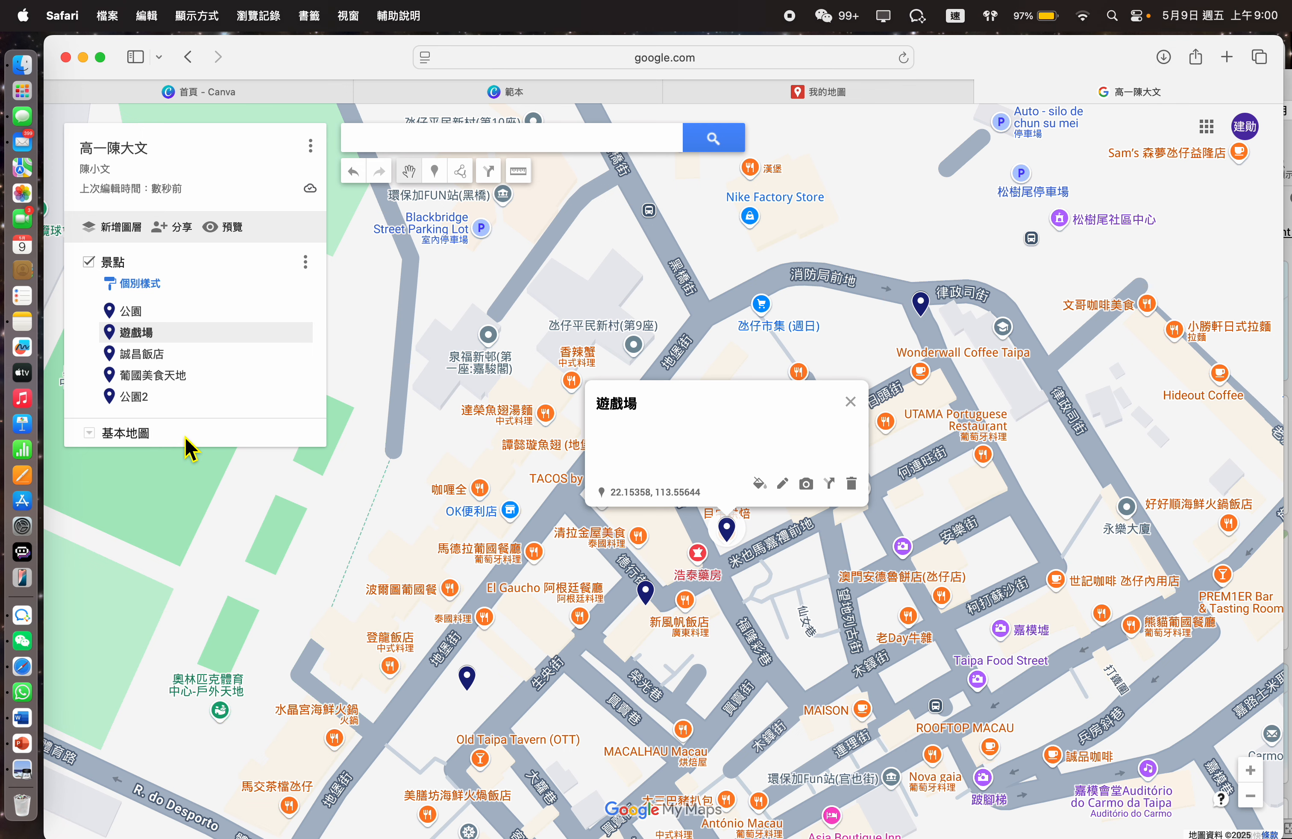
{"action": "left_click_drag", "start_coordinate": [365, 546], "coordinate": [381, 407]}
{"action": "left_click", "coordinate": [878, 265]}
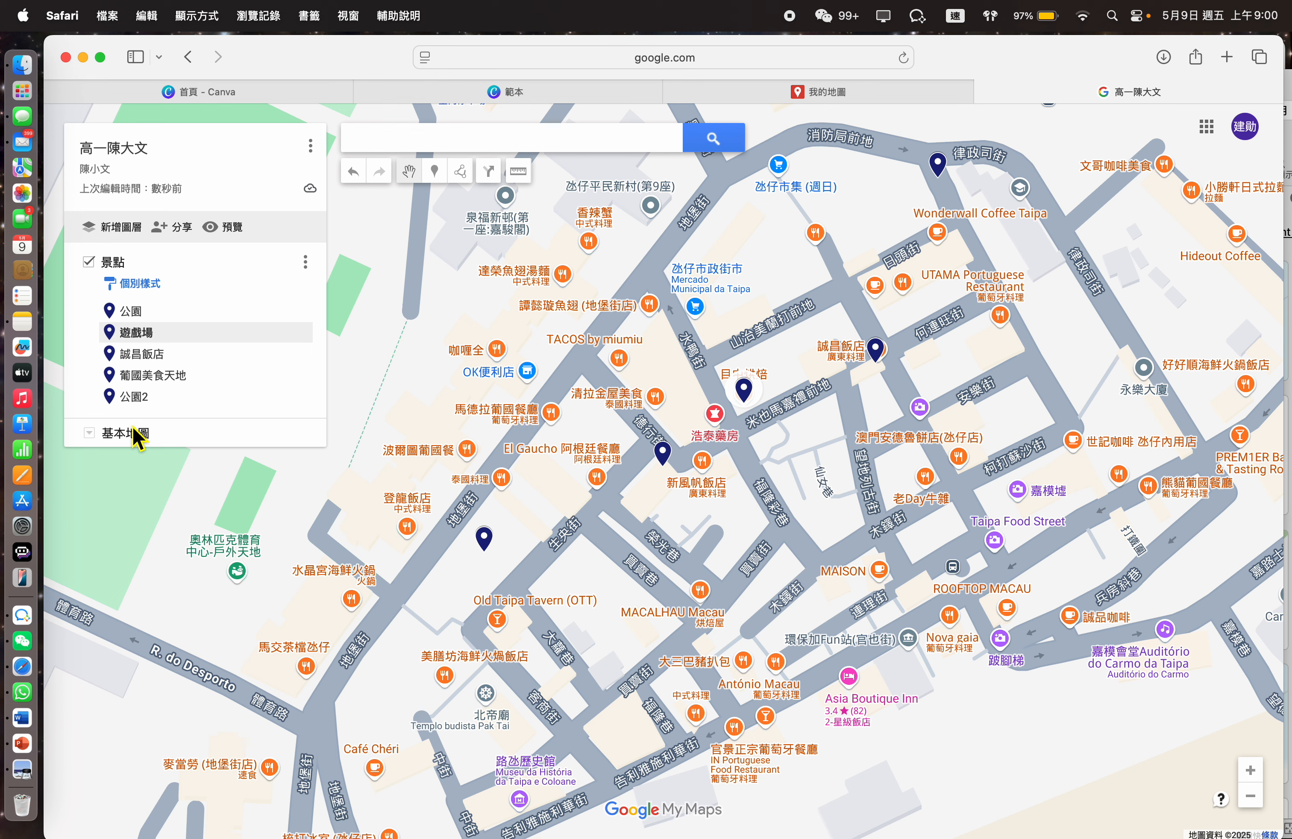
Try the satellite and terrain base maps, and switch to the pale, label-free base map with light grey roads.
{"action": "left_click", "coordinate": [90, 434]}
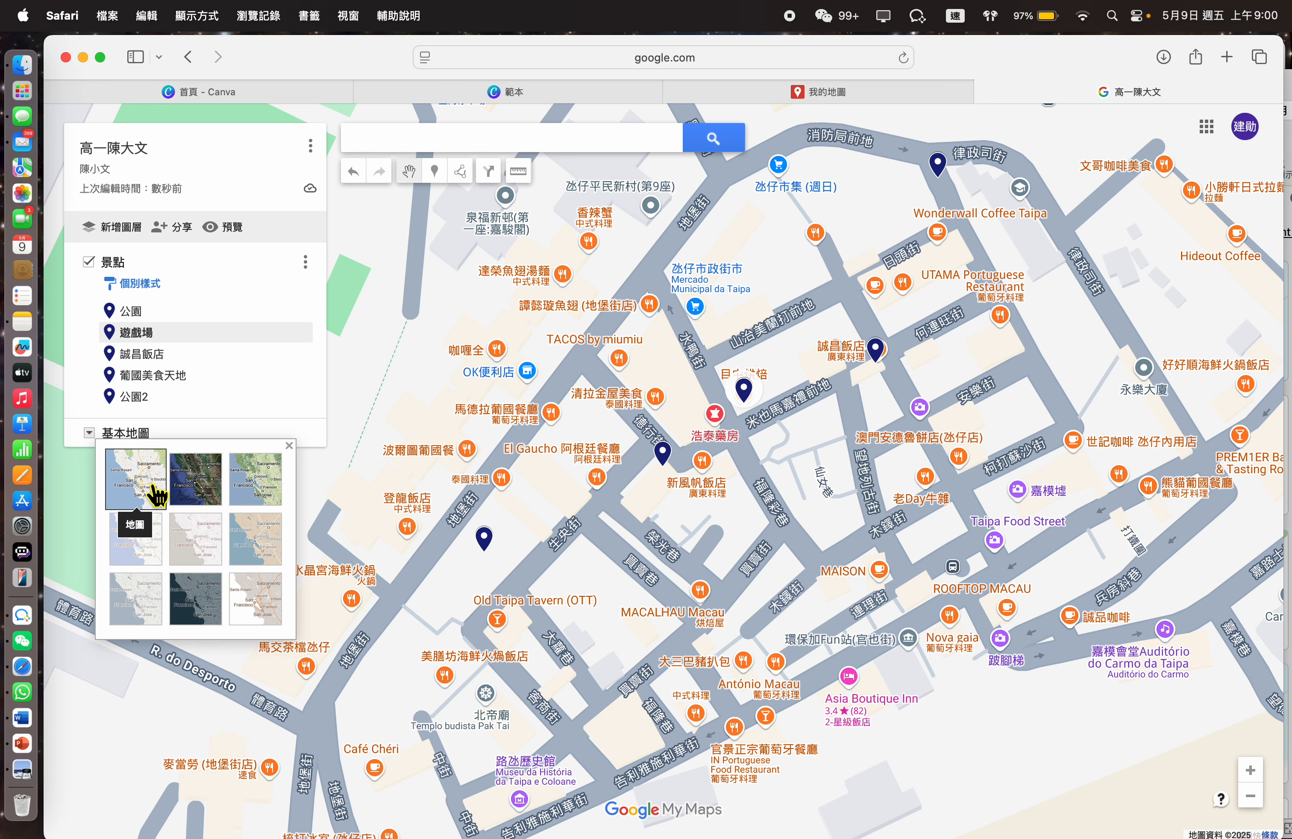
{"action": "left_click", "coordinate": [211, 492]}
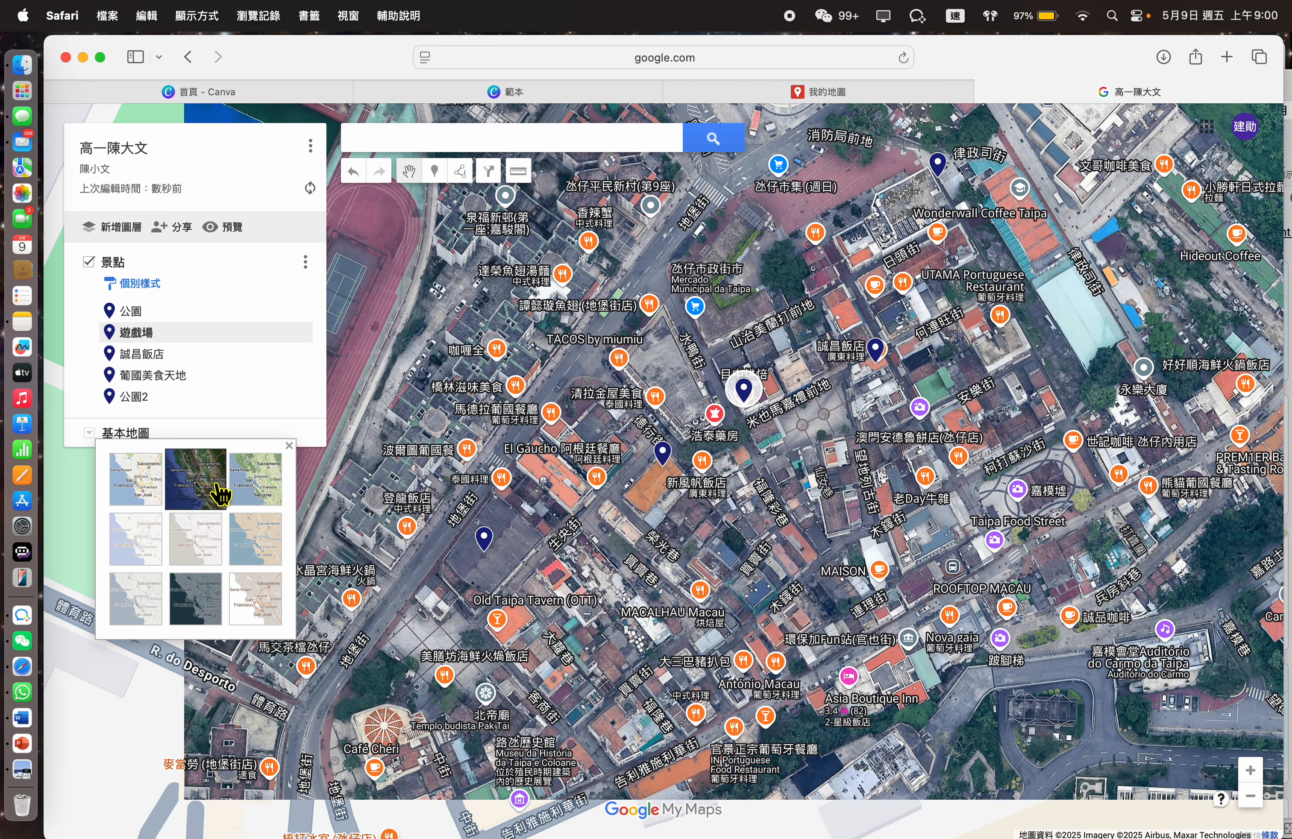
{"action": "left_click", "coordinate": [276, 493]}
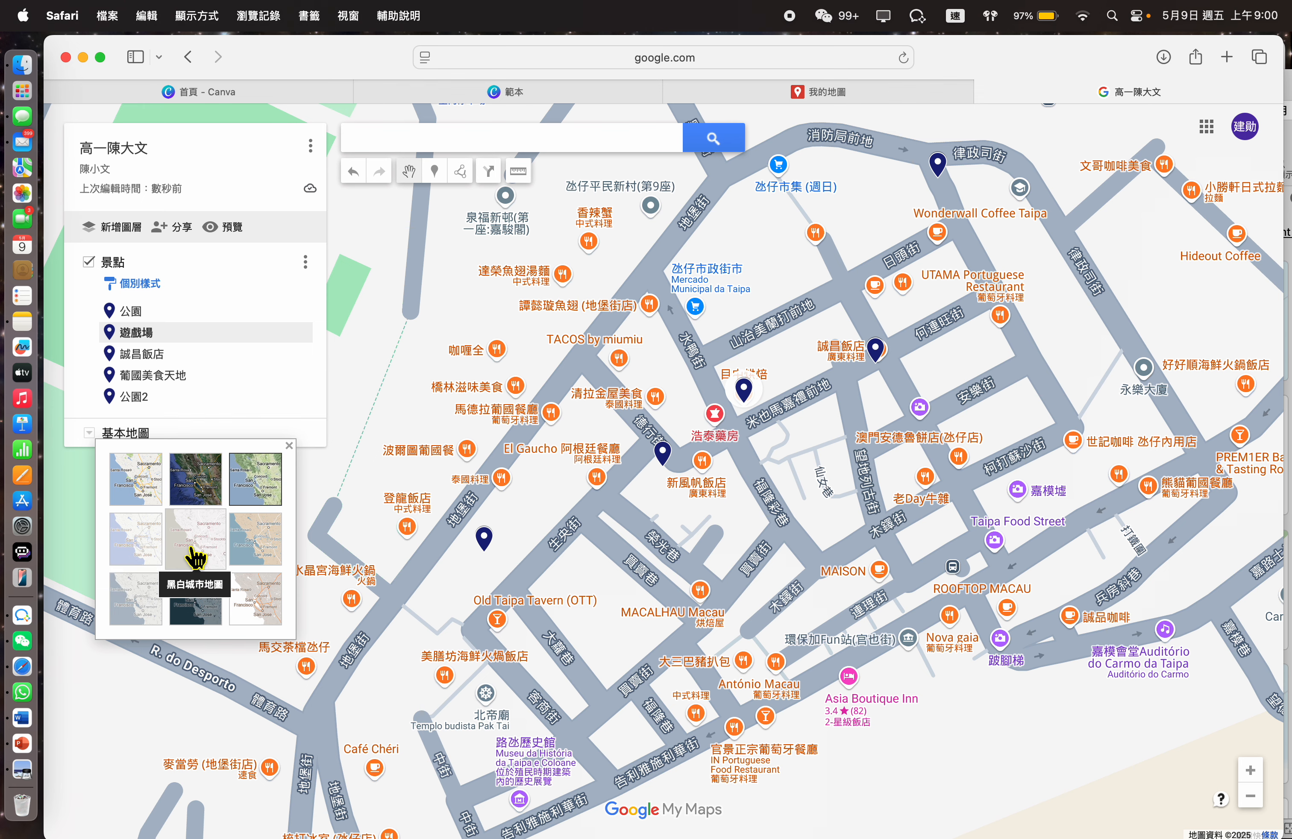
{"action": "left_click", "coordinate": [155, 555]}
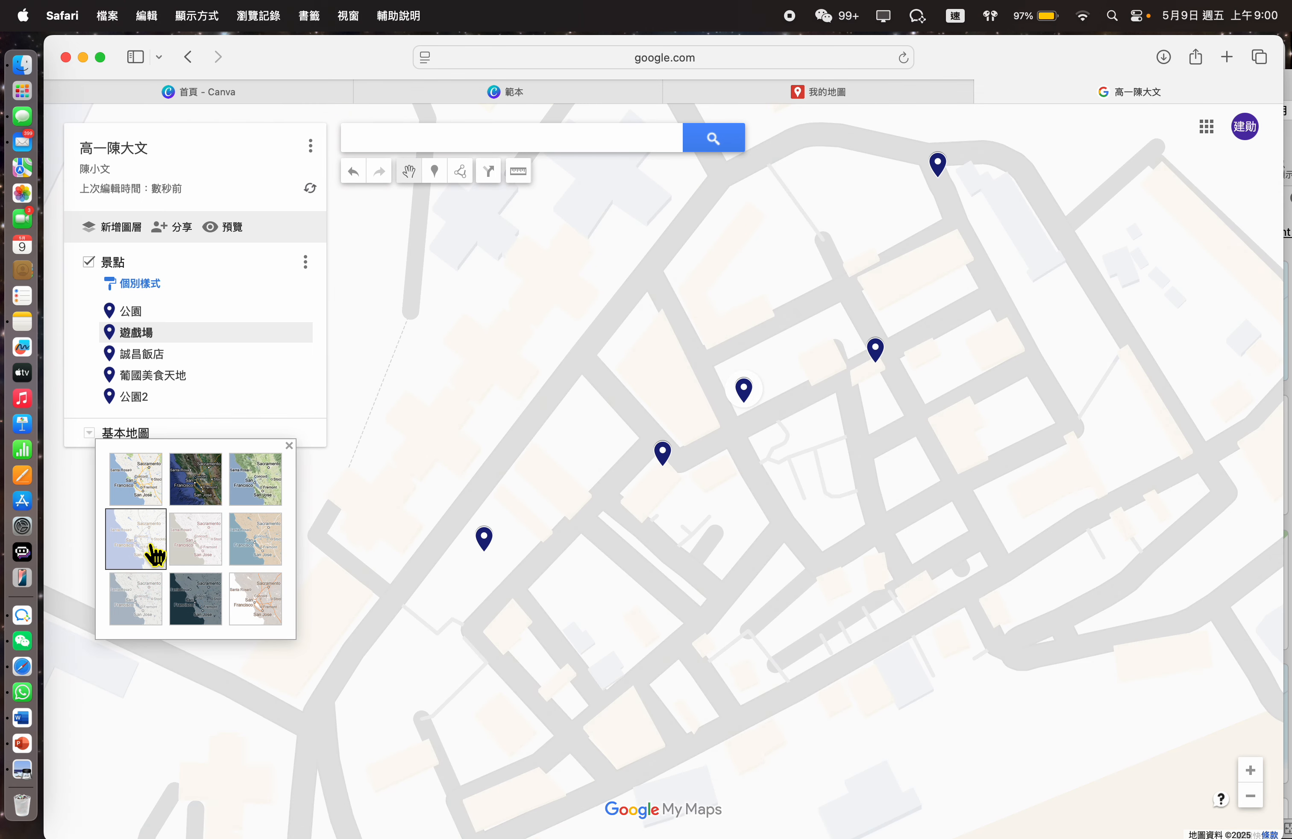
Try the 黑白城市地圖, tan, light grey, dark and brown-road base maps, and compare the pale and tan ones again.
{"action": "left_click", "coordinate": [191, 551]}
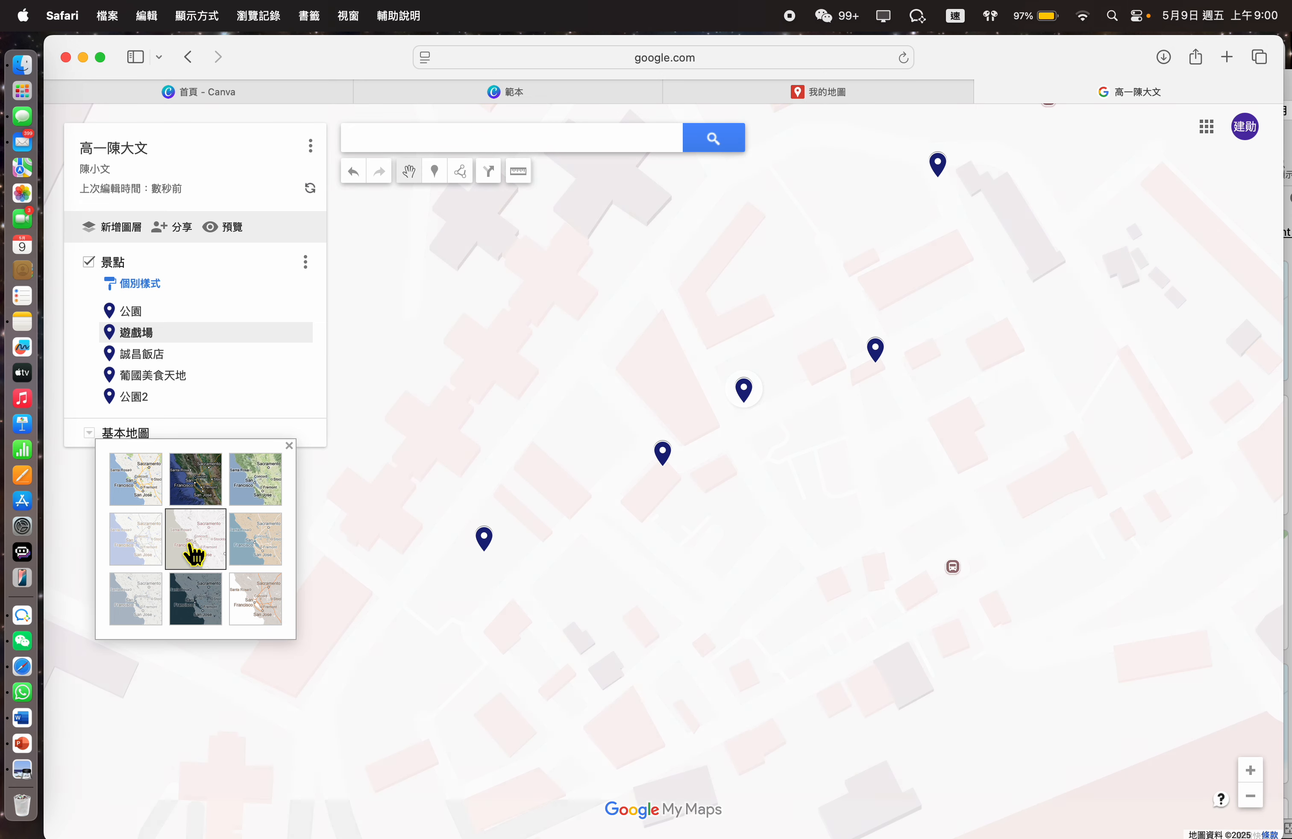
{"action": "left_click", "coordinate": [255, 560]}
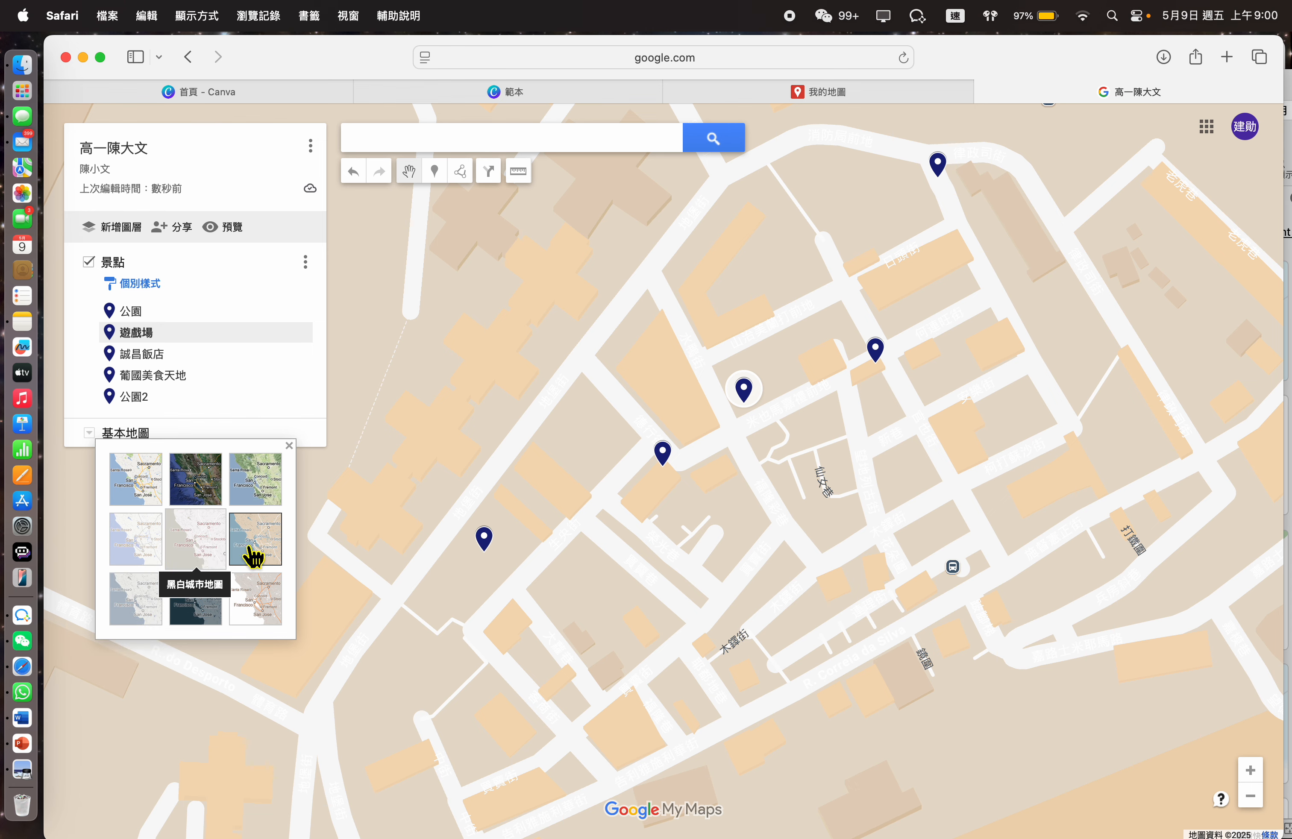
{"action": "left_click", "coordinate": [149, 610]}
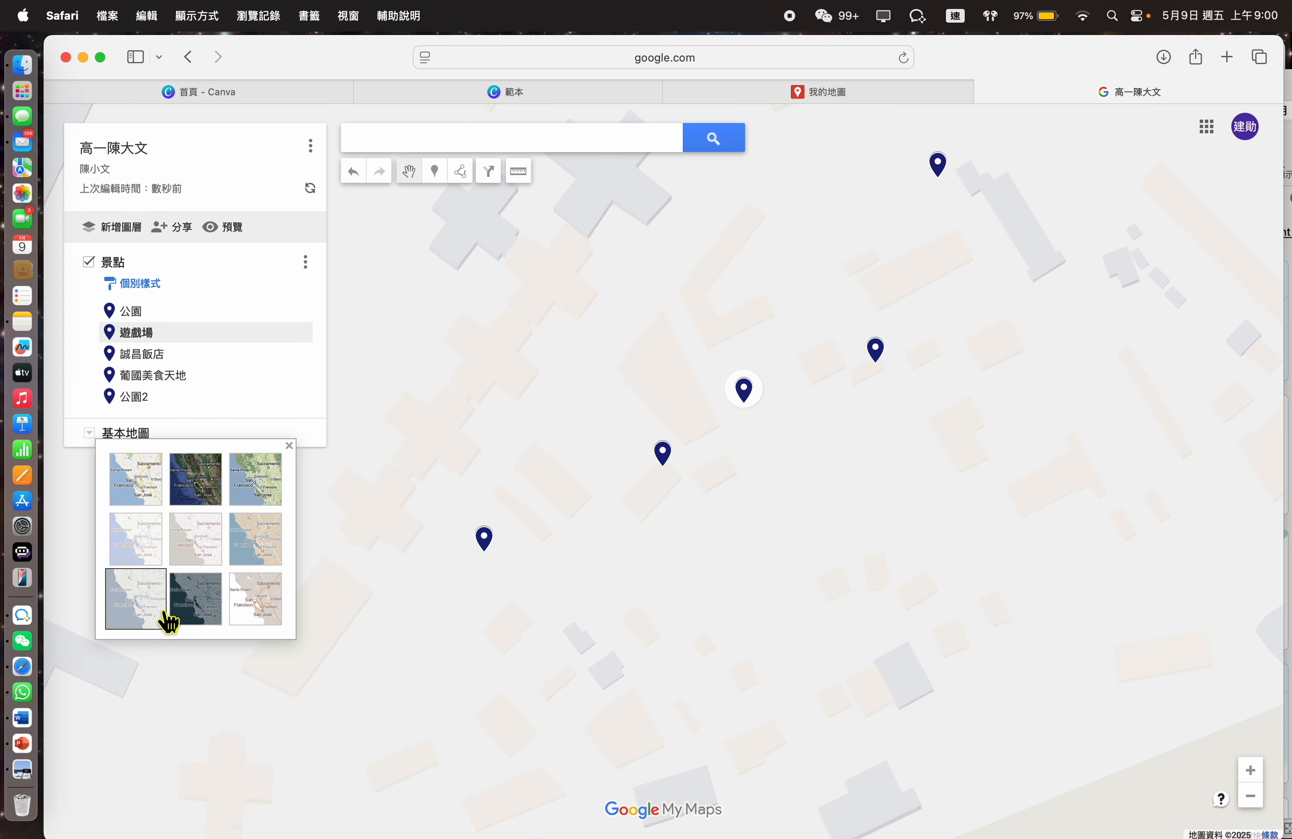
{"action": "left_click", "coordinate": [216, 621]}
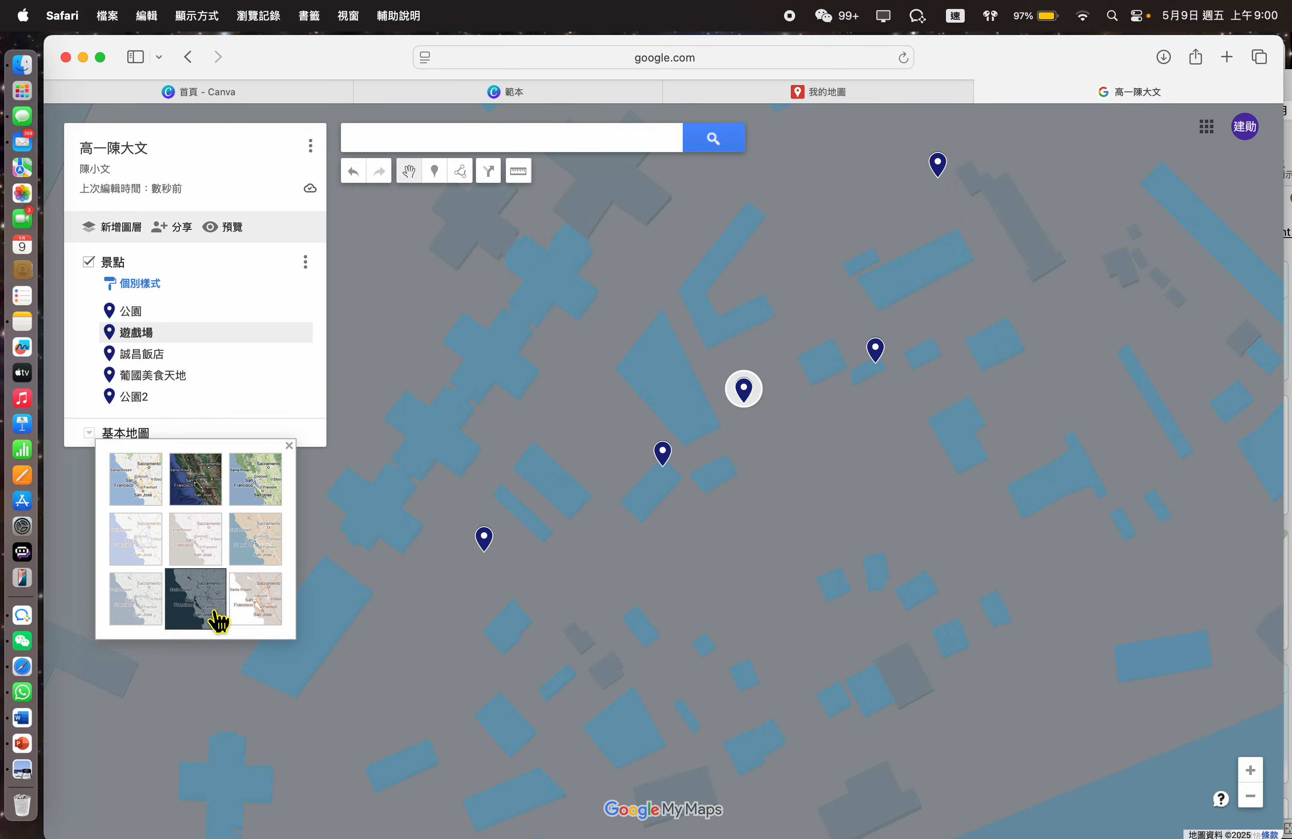
{"action": "left_click", "coordinate": [252, 618]}
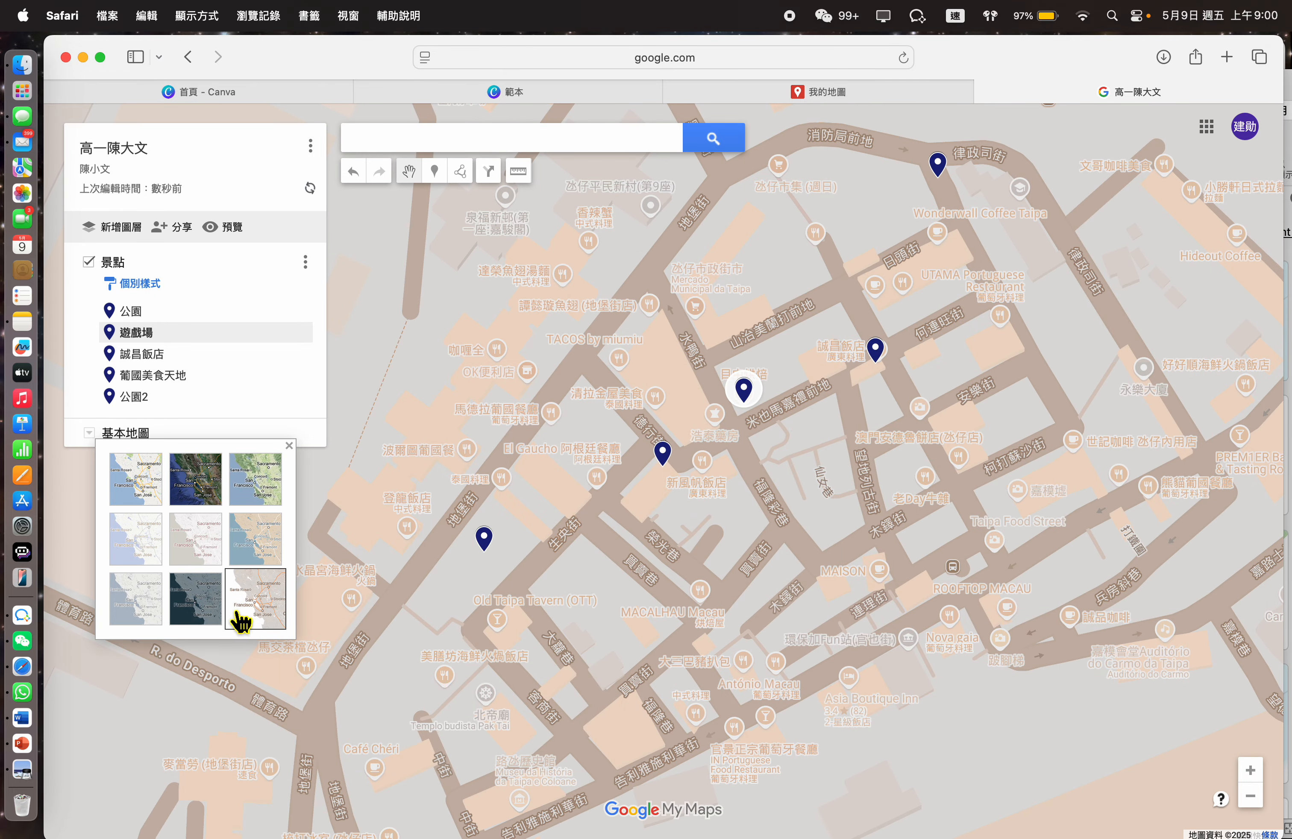
{"action": "left_click", "coordinate": [138, 548]}
{"action": "left_click", "coordinate": [219, 551]}
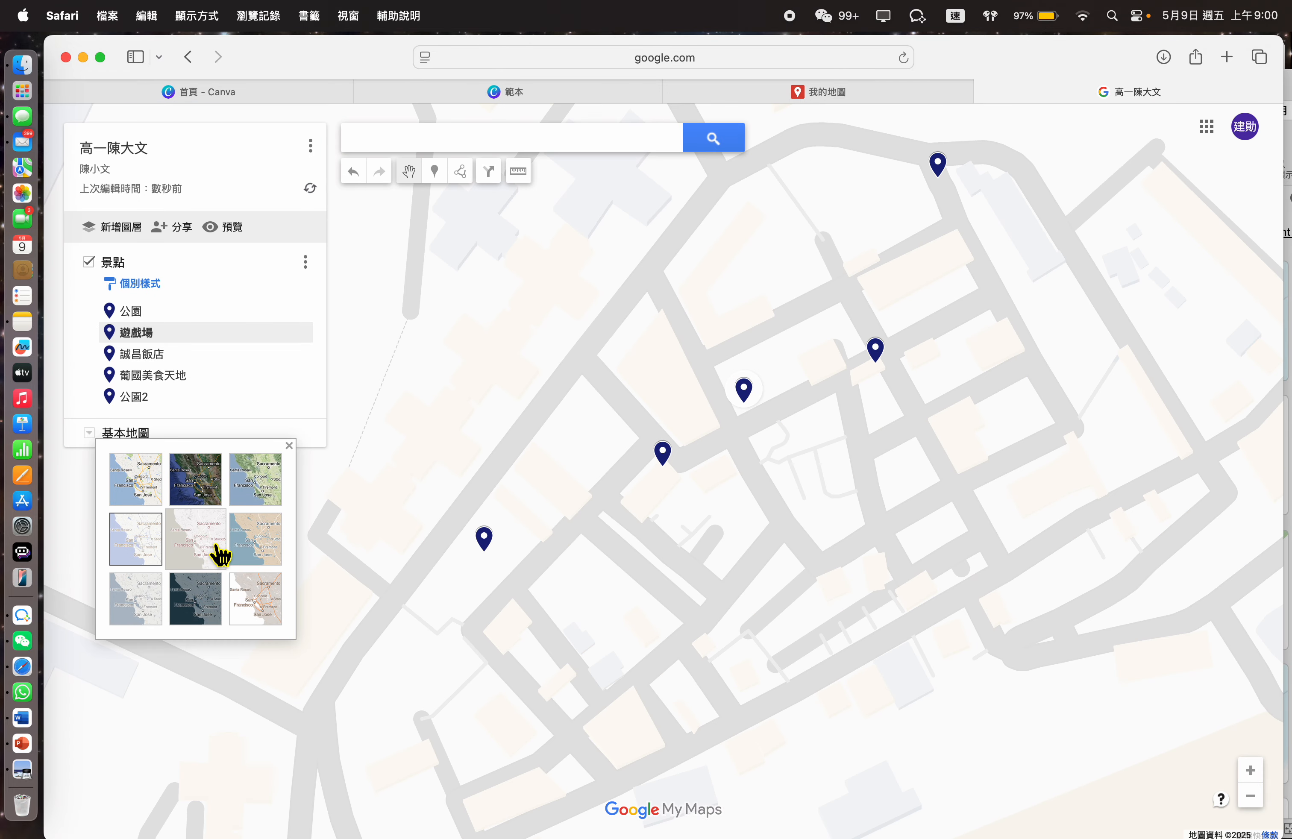
{"action": "left_click", "coordinate": [268, 557]}
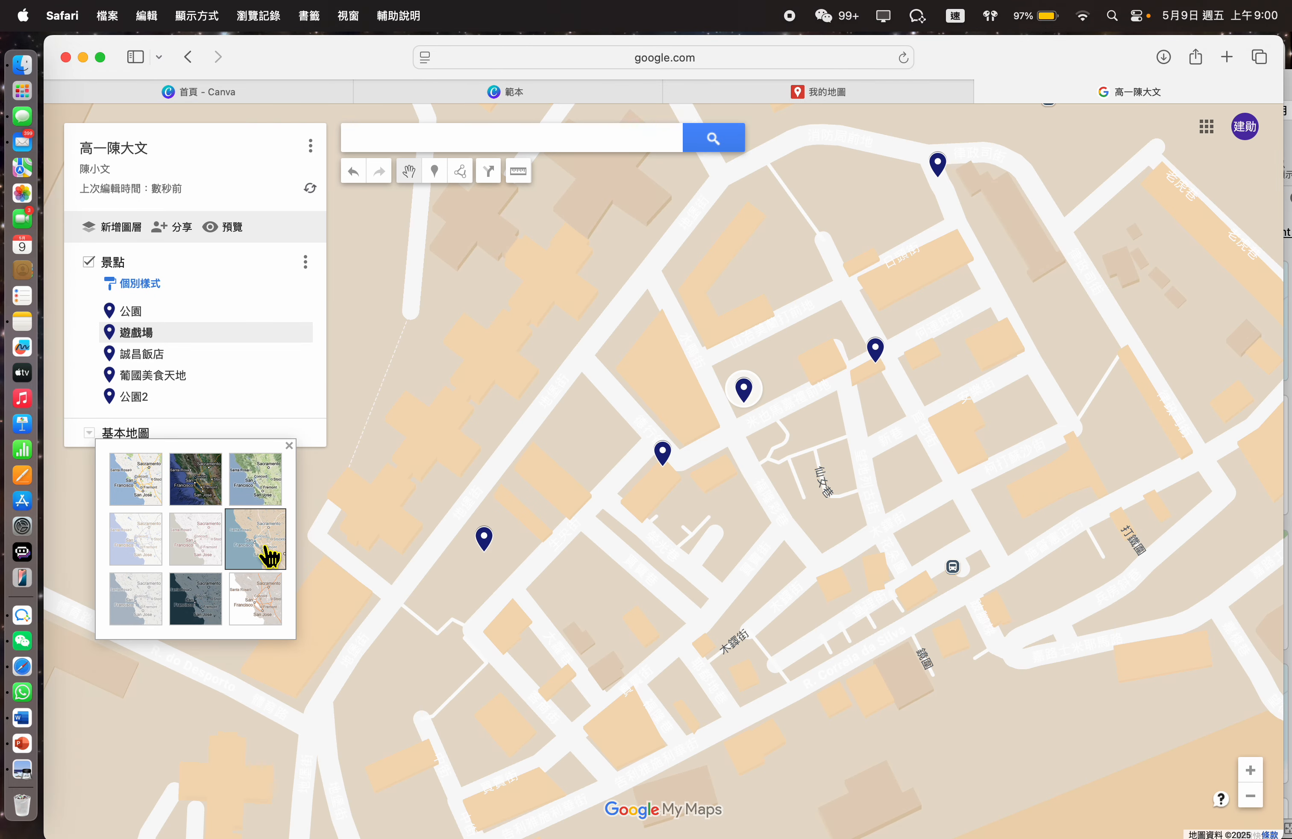
Set the base map to the pale, label-free style with light grey roads, and show all five markers with more surroundings.
{"action": "left_click", "coordinate": [154, 537]}
{"action": "left_click_drag", "start_coordinate": [699, 540], "coordinate": [656, 550]}
{"action": "scroll", "coordinate": [656, 550], "scroll_direction": "down", "scroll_amount": 3}
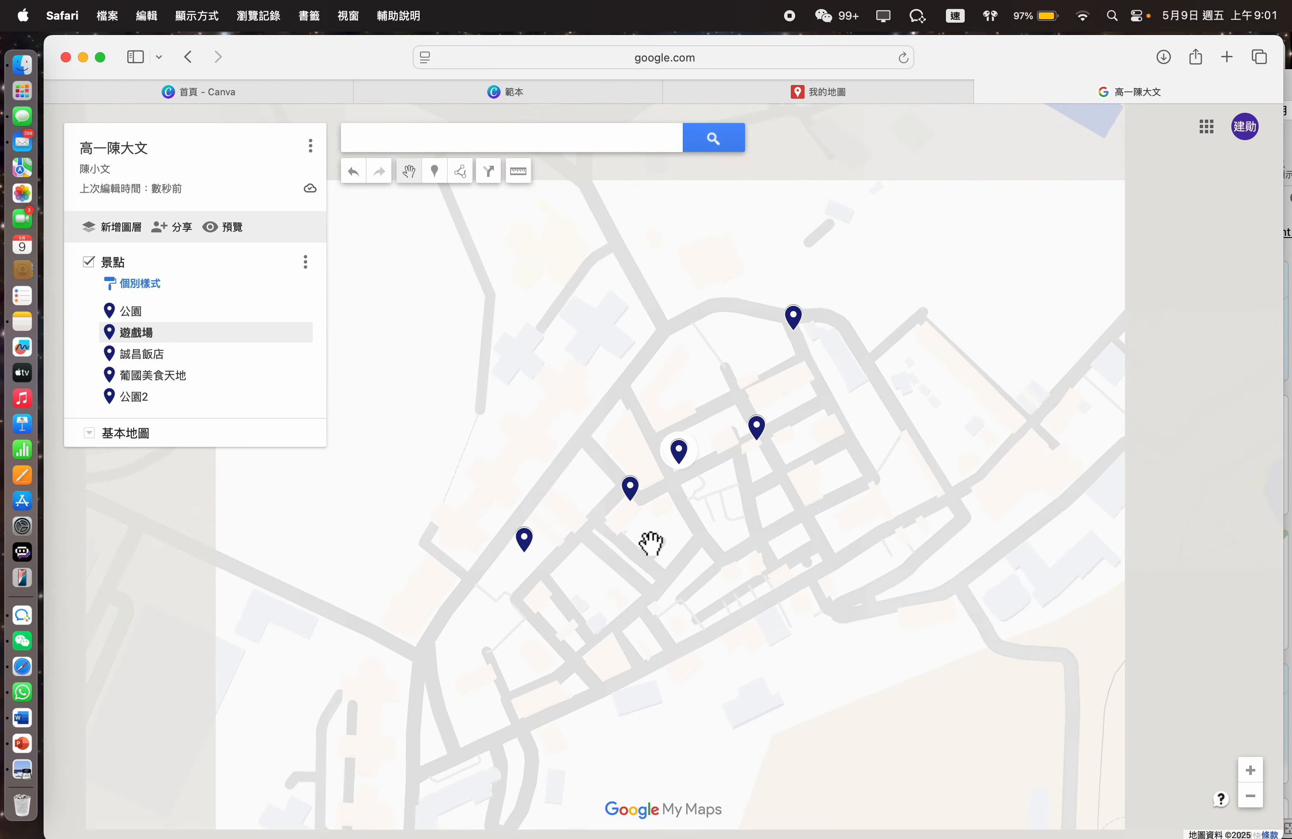